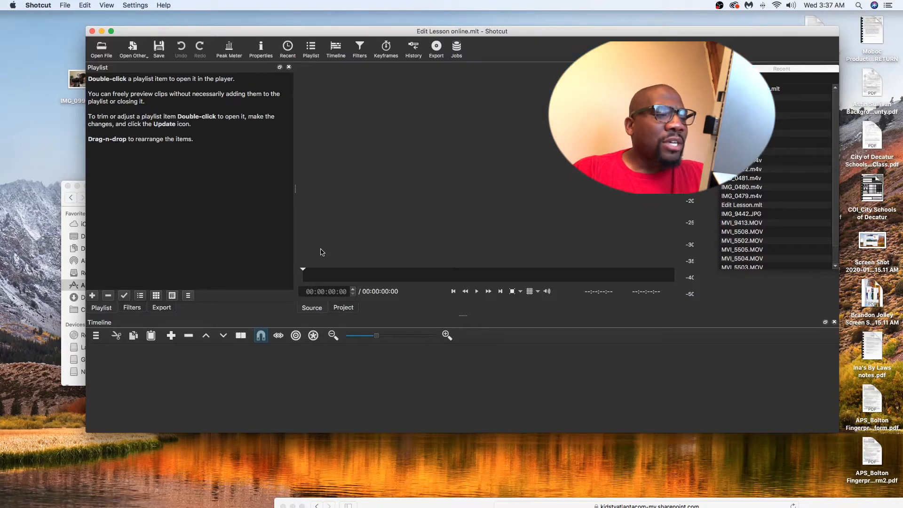
Browse the G-Drive USB for footage to open, down to the Sample Edits folder inside Online Stars video
{"action": "left_click", "coordinate": [112, 5]}
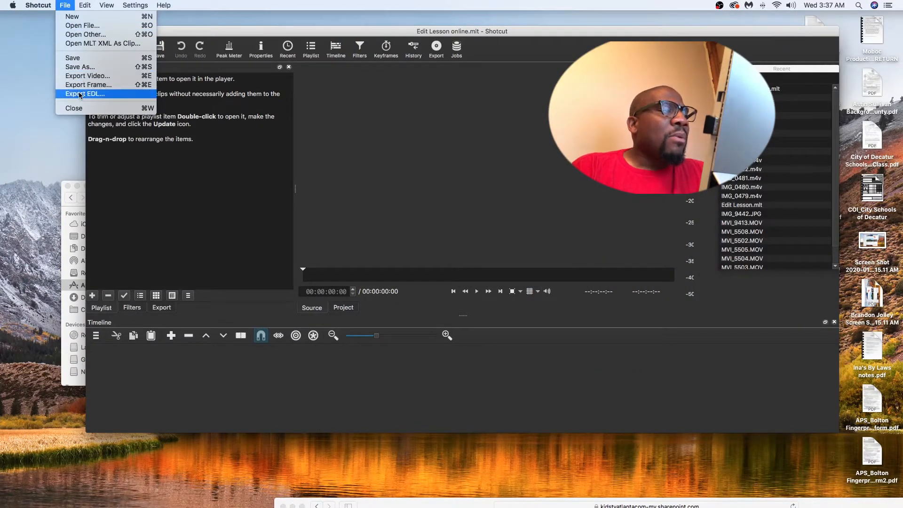
{"action": "left_click", "coordinate": [99, 24]}
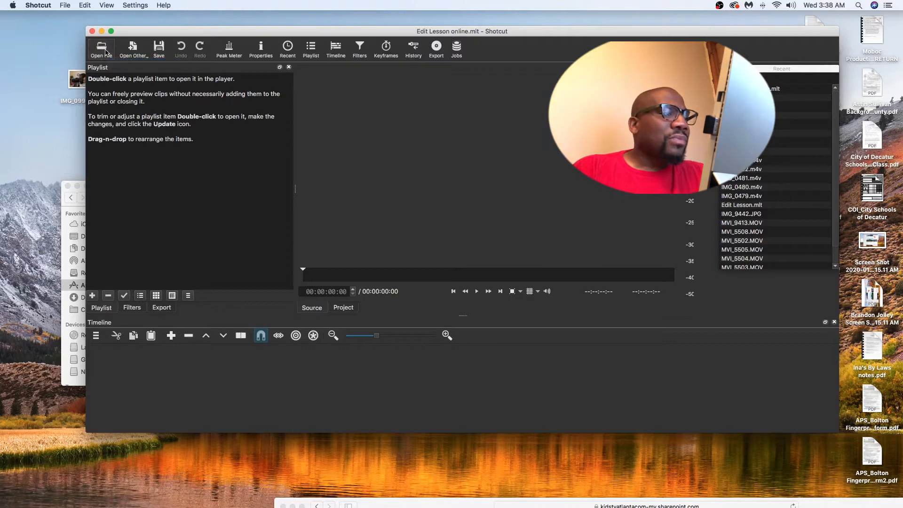
{"action": "left_click", "coordinate": [101, 49]}
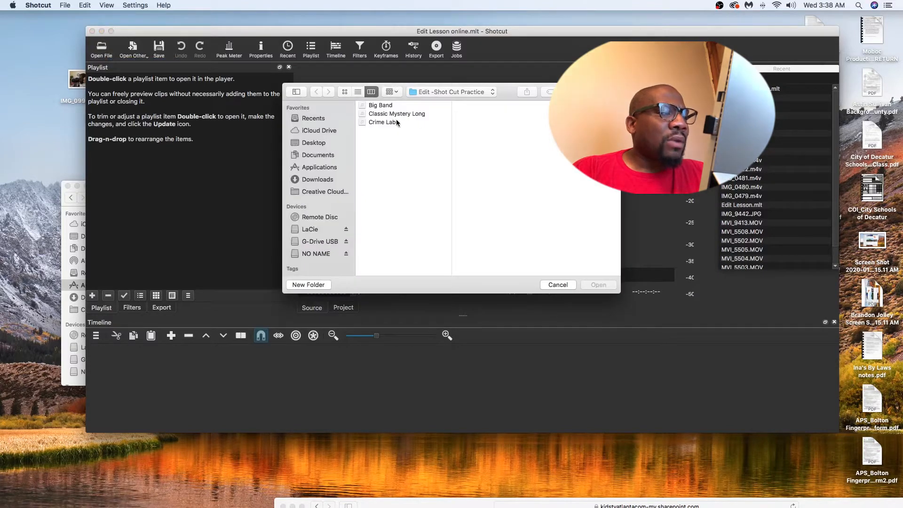
{"action": "left_click", "coordinate": [314, 244]}
{"action": "left_click", "coordinate": [312, 255]}
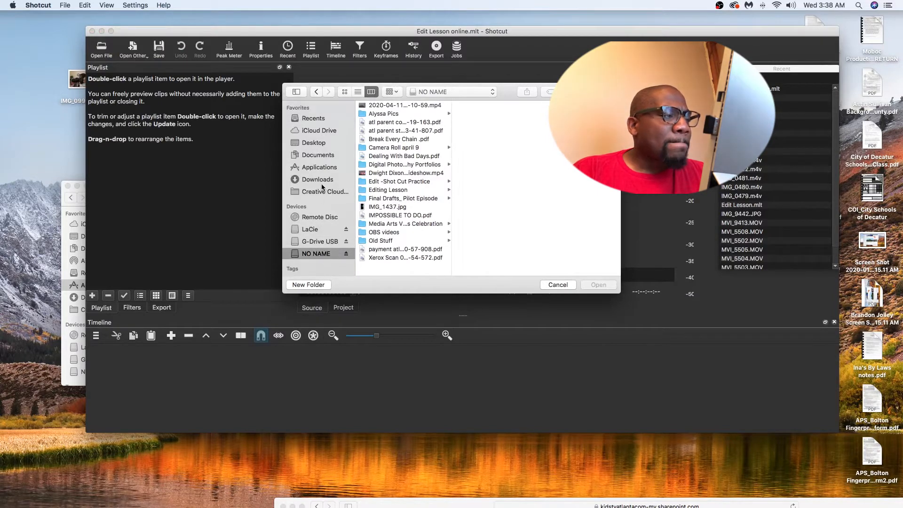
{"action": "left_click", "coordinate": [320, 241]}
{"action": "left_click", "coordinate": [496, 183]}
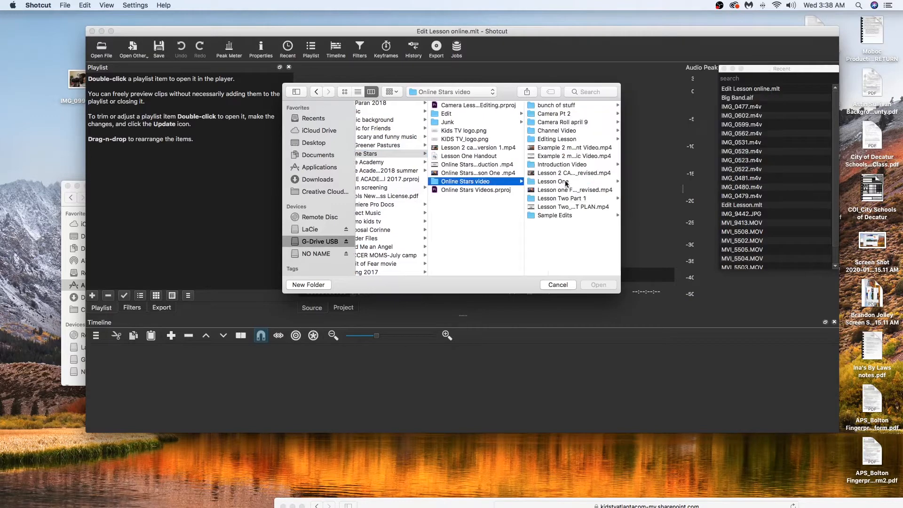
{"action": "left_click", "coordinate": [556, 214]}
Import all the .m4v clips in Sample Edits, from IMG_0477 to IMG_0602, into the playlist
{"action": "left_click", "coordinate": [555, 191]}
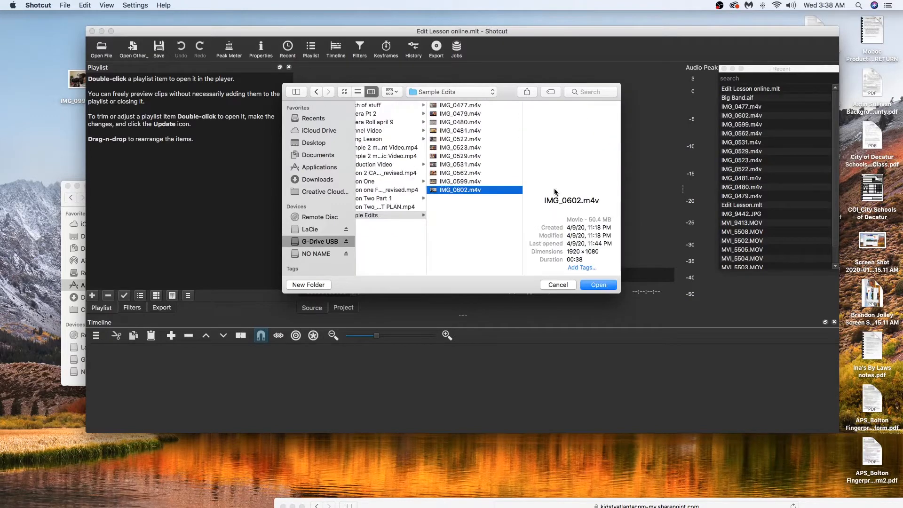
{"action": "key", "text": "shift+Up"}
{"action": "key", "text": "shift+Up"}
{"action": "key", "text": "shift+Up"}
{"action": "key", "text": "shift+Up"}
{"action": "key", "text": "shift+Up"}
{"action": "key", "text": "shift+Up"}
{"action": "key", "text": "shift+Up"}
{"action": "key", "text": "shift+Up"}
{"action": "key", "text": "shift+Up"}
{"action": "key", "text": "shift+Up"}
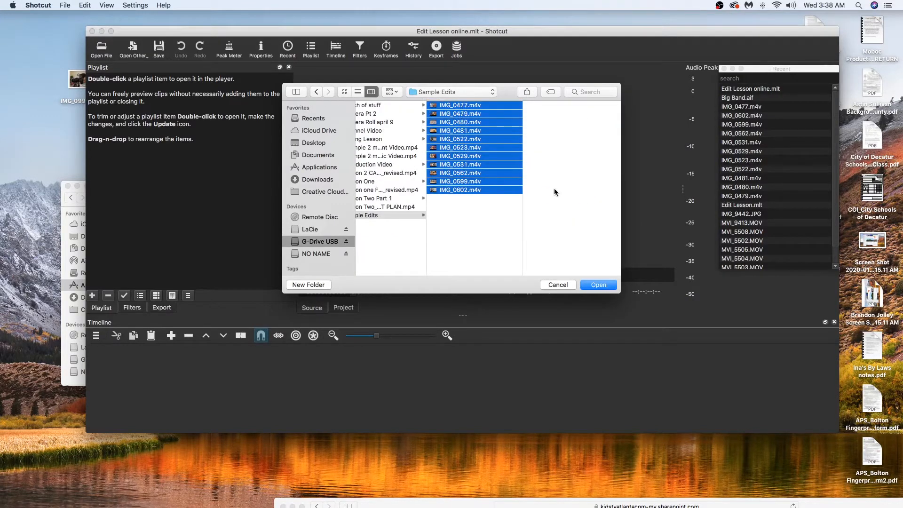
{"action": "left_click", "coordinate": [599, 285]}
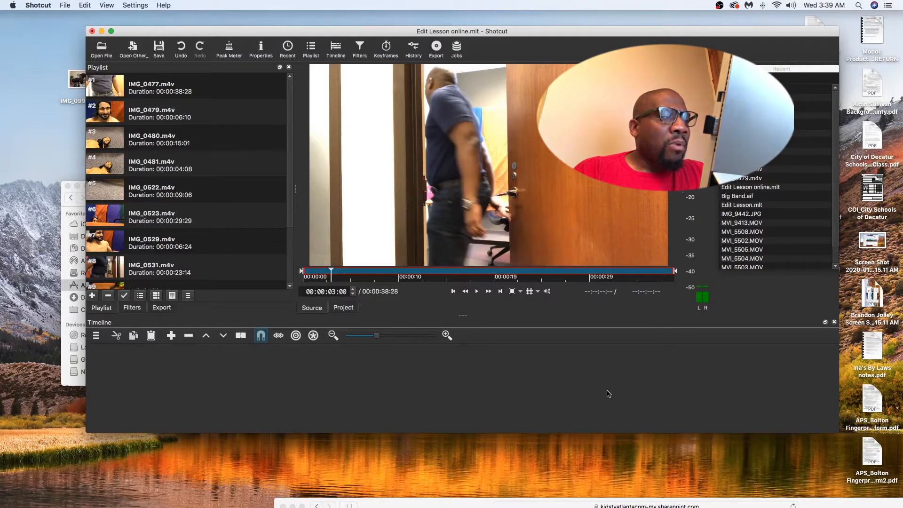
Enlarge the timeline area and look through the video filters available for IMG_0477.m4v and the export options
{"action": "left_click_drag", "start_coordinate": [249, 317], "coordinate": [249, 281]}
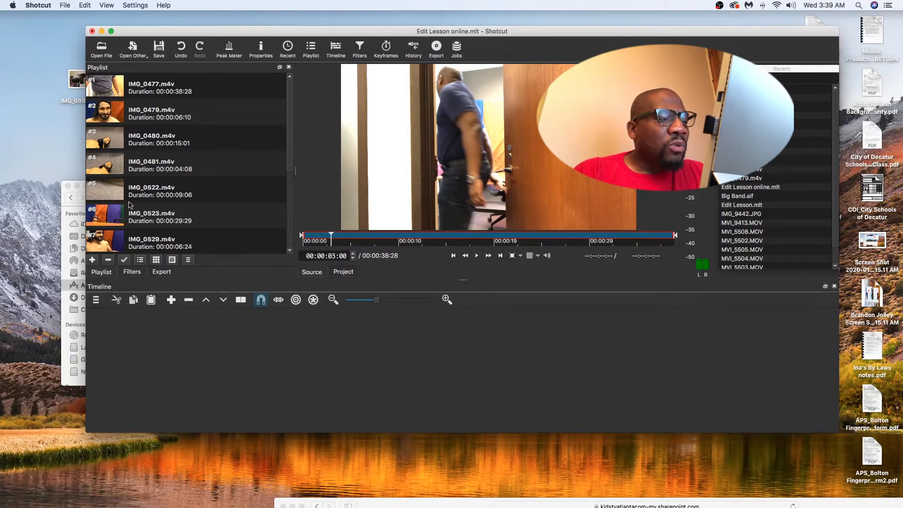
{"action": "left_click", "coordinate": [132, 272]}
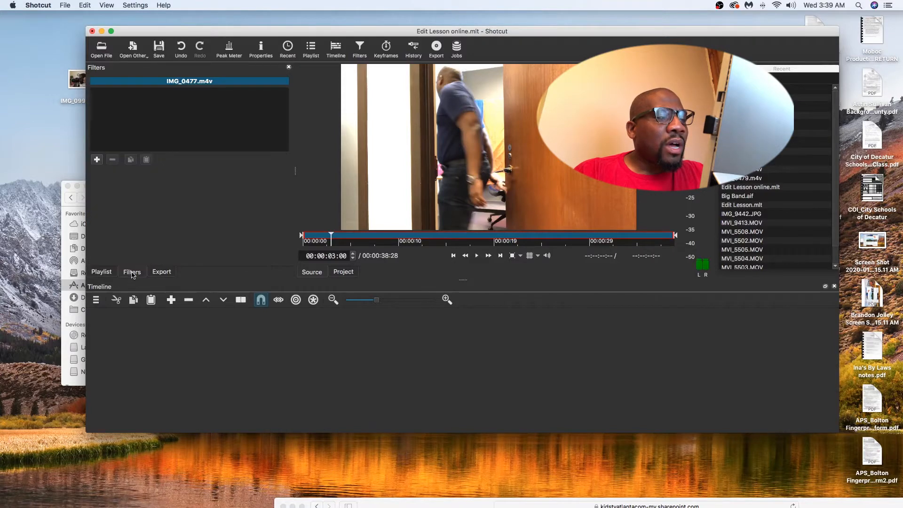
{"action": "left_click", "coordinate": [96, 160]}
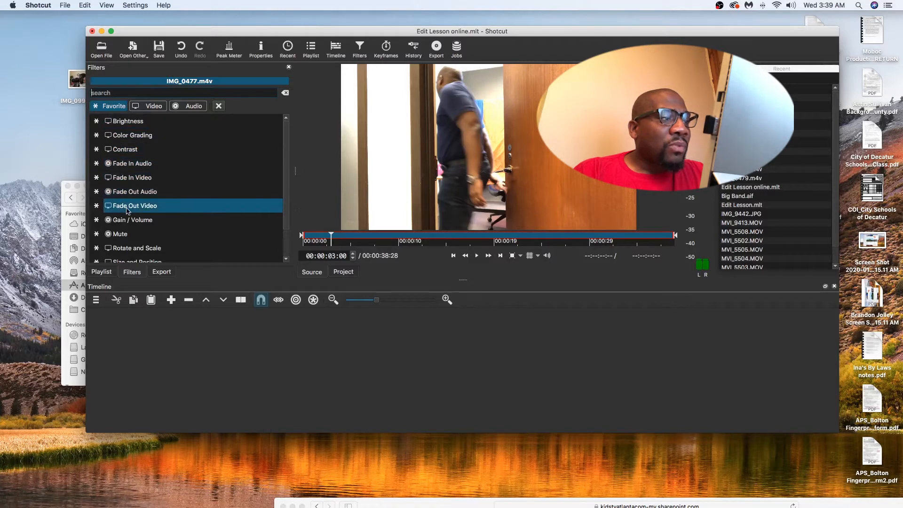
{"action": "left_click", "coordinate": [153, 107]}
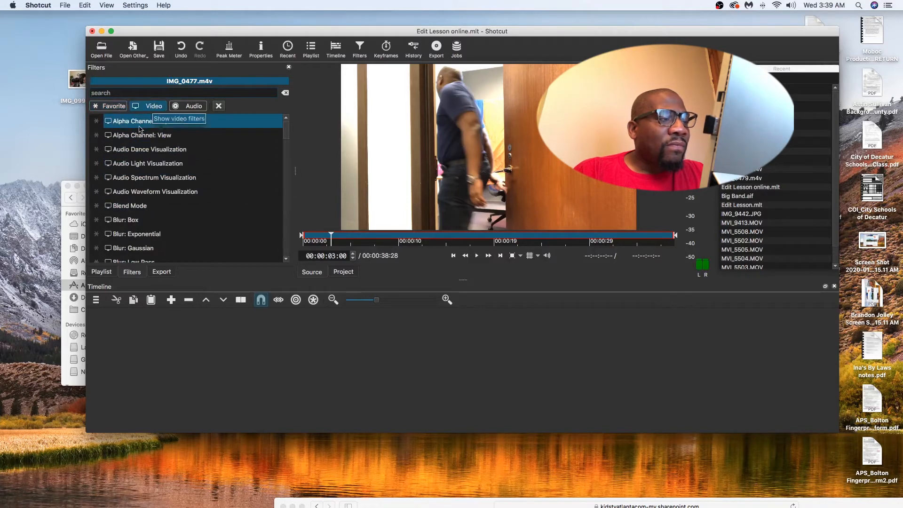
{"action": "scroll", "coordinate": [144, 202], "scroll_direction": "down", "scroll_amount": 3}
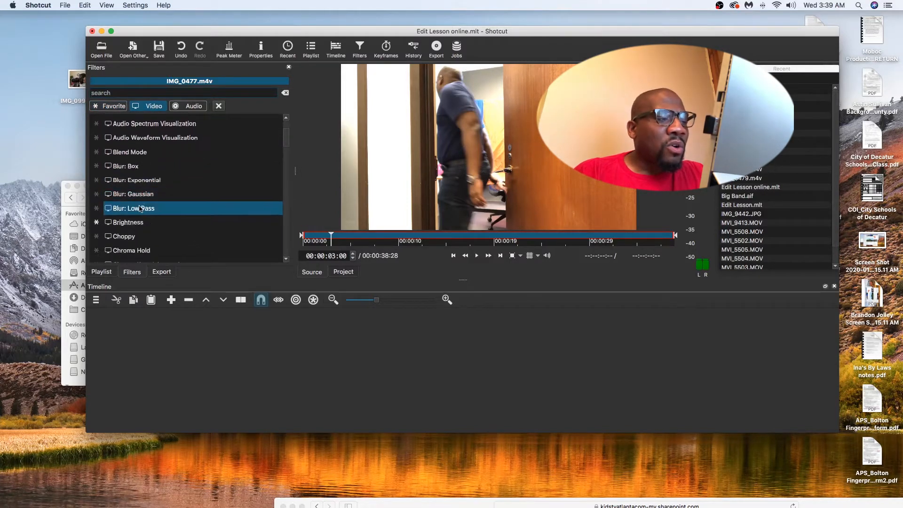
{"action": "scroll", "coordinate": [129, 256], "scroll_direction": "down", "scroll_amount": 1}
{"action": "scroll", "coordinate": [128, 258], "scroll_direction": "down", "scroll_amount": 2}
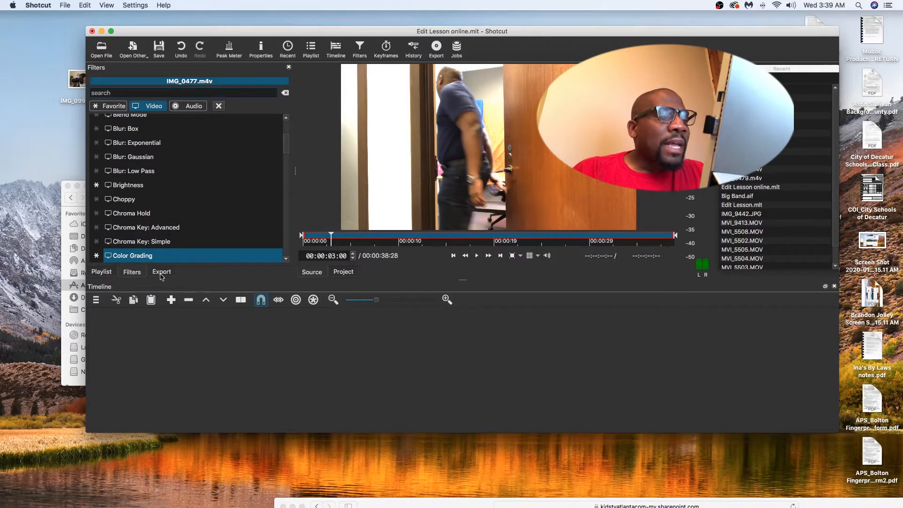
{"action": "left_click", "coordinate": [162, 273]}
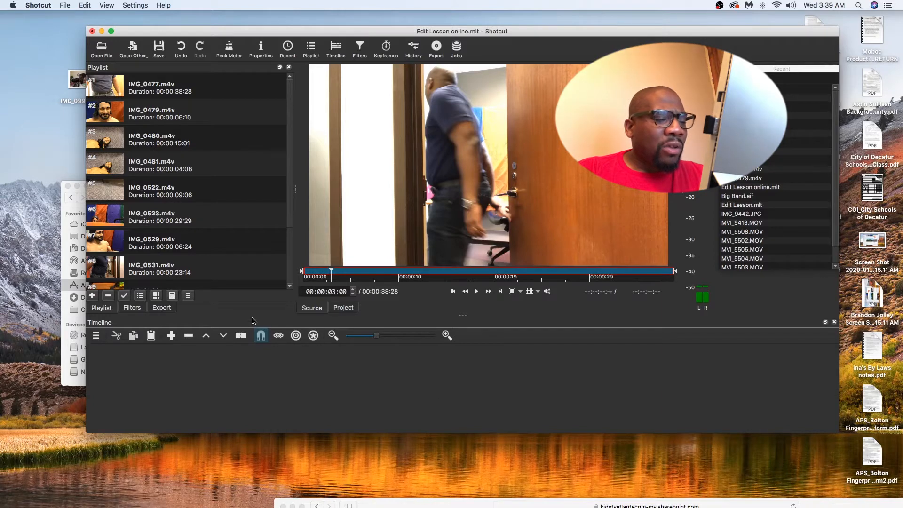
Enlarge the timeline area and play the playlist clip IMG_0477.m4v in the source player
{"action": "left_click_drag", "start_coordinate": [250, 315], "coordinate": [251, 280]}
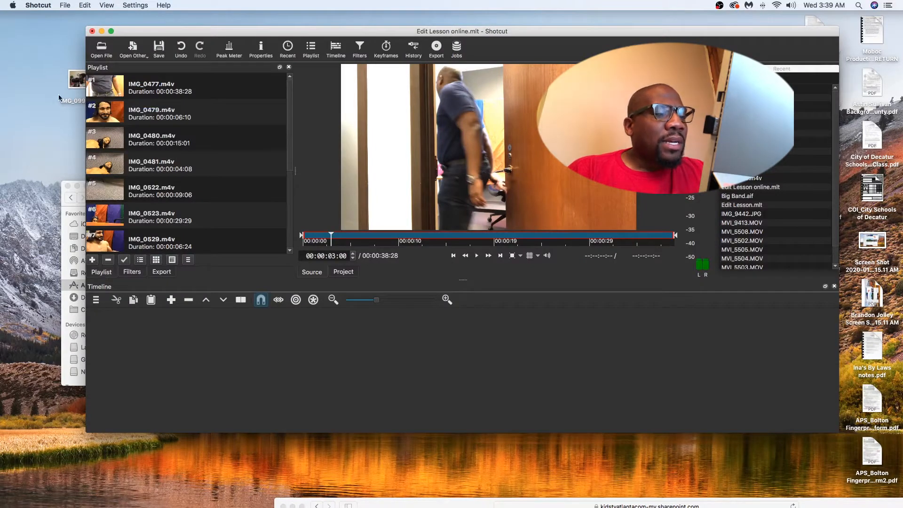
{"action": "double_click", "coordinate": [105, 89]}
{"action": "left_click", "coordinate": [477, 255]}
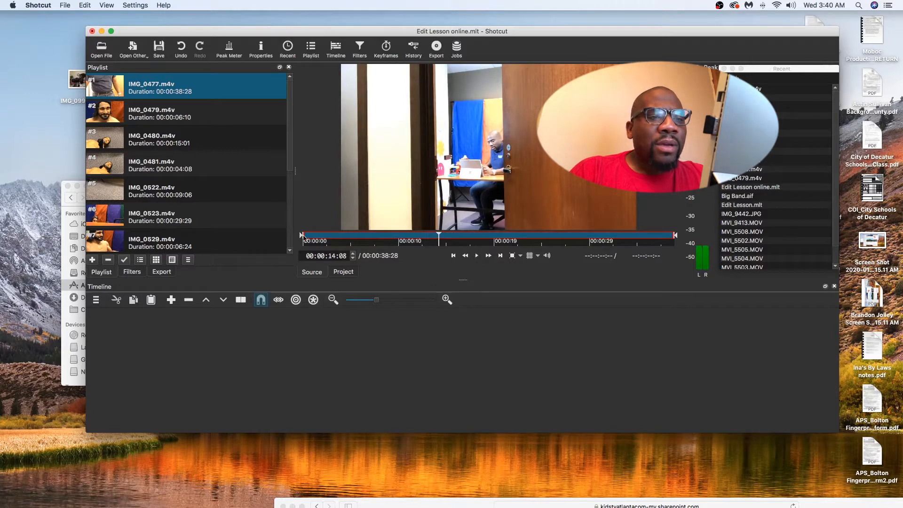
Trim IMG_0477.m4v to start at 00:00:13:14 with a duration of 00:00:11:02, and place it on the timeline as the first video clip
{"action": "left_click_drag", "start_coordinate": [302, 236], "coordinate": [321, 239]}
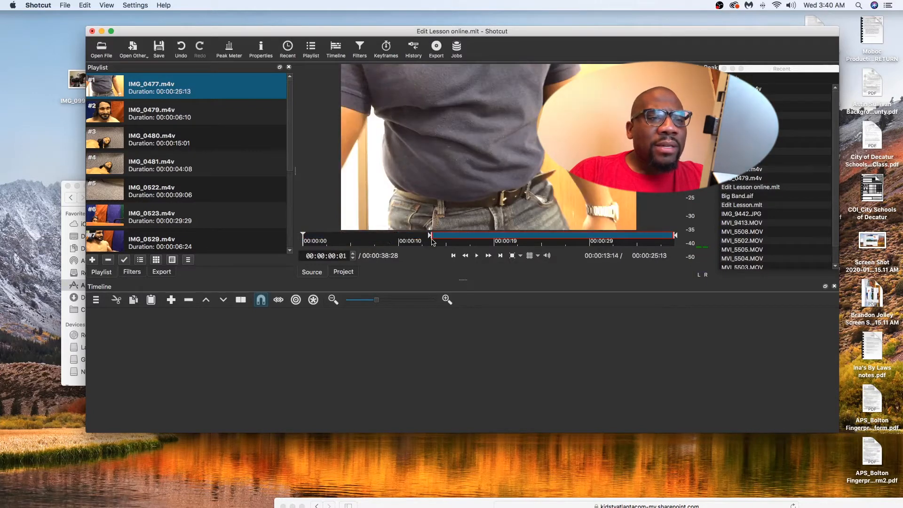
{"action": "left_click", "coordinate": [477, 256]}
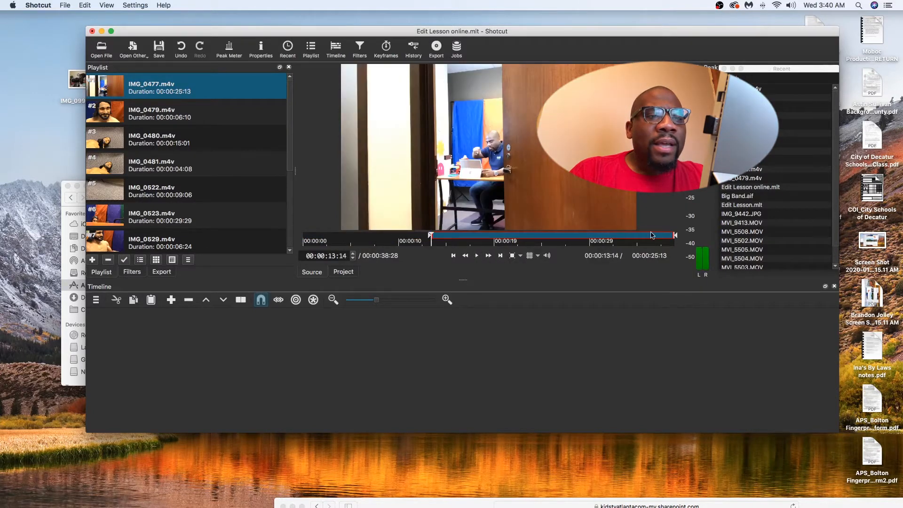
{"action": "left_click_drag", "start_coordinate": [617, 239], "coordinate": [594, 237]}
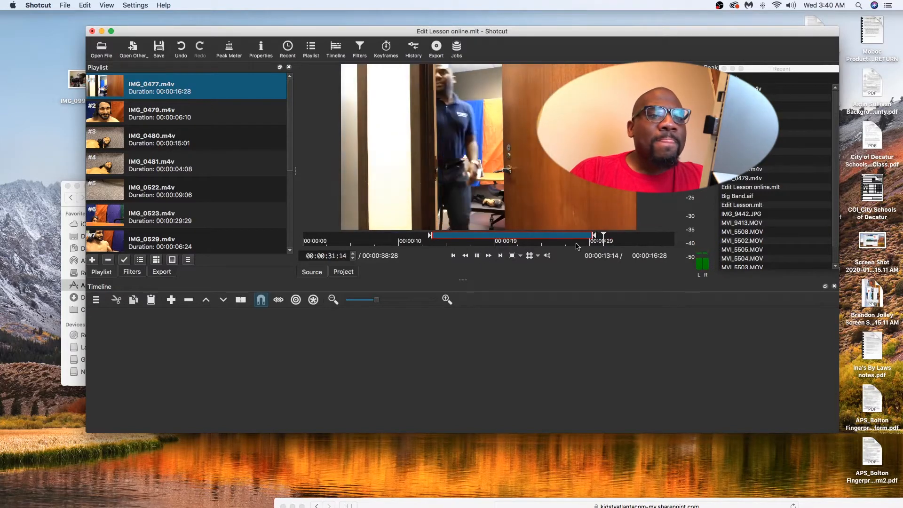
{"action": "left_click", "coordinate": [541, 238]}
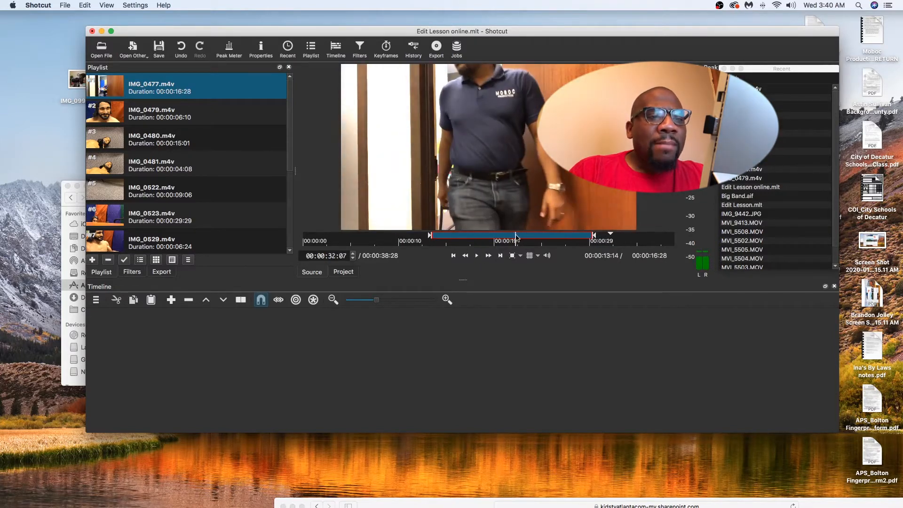
{"action": "left_click", "coordinate": [516, 237]}
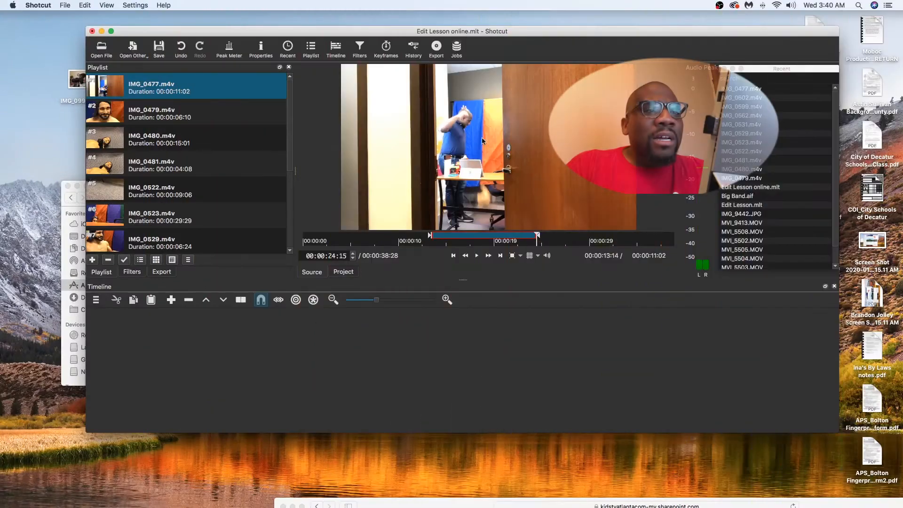
{"action": "left_click_drag", "start_coordinate": [468, 122], "coordinate": [126, 328]}
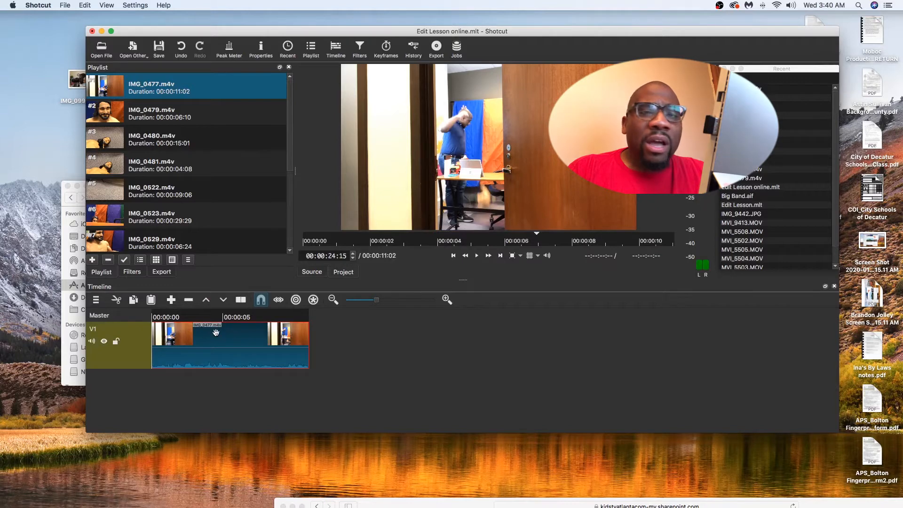
{"action": "left_click", "coordinate": [95, 303]}
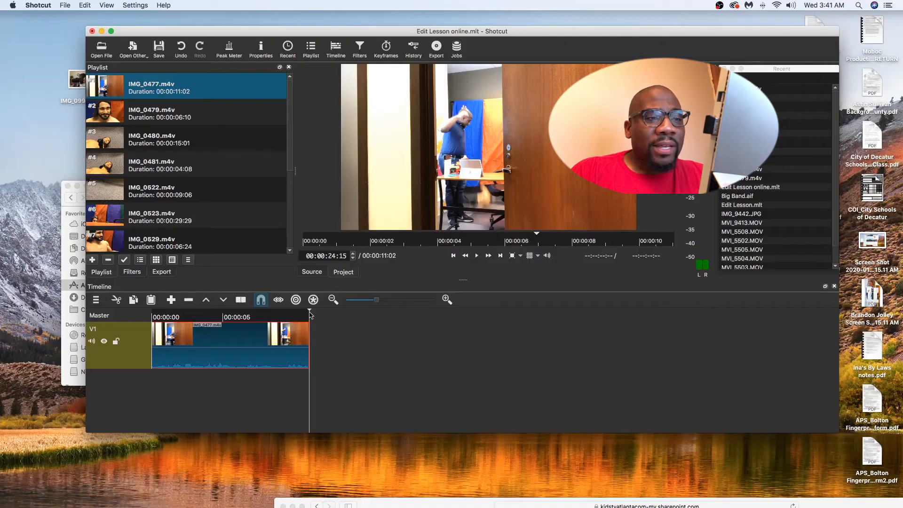
Play back the start of the timeline and open the playlist clip IMG_0480.m4v for preview
{"action": "left_click_drag", "start_coordinate": [310, 315], "coordinate": [175, 316]}
{"action": "left_click", "coordinate": [477, 259]}
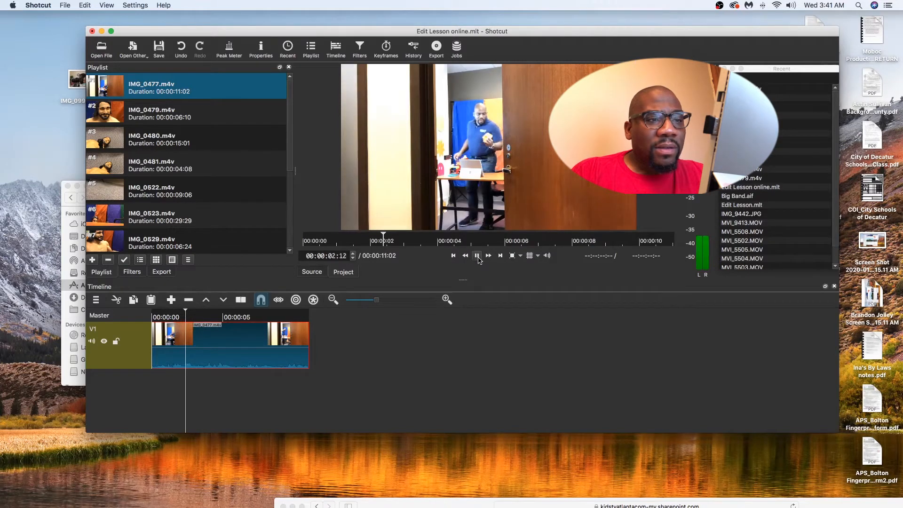
{"action": "left_click", "coordinate": [478, 257]}
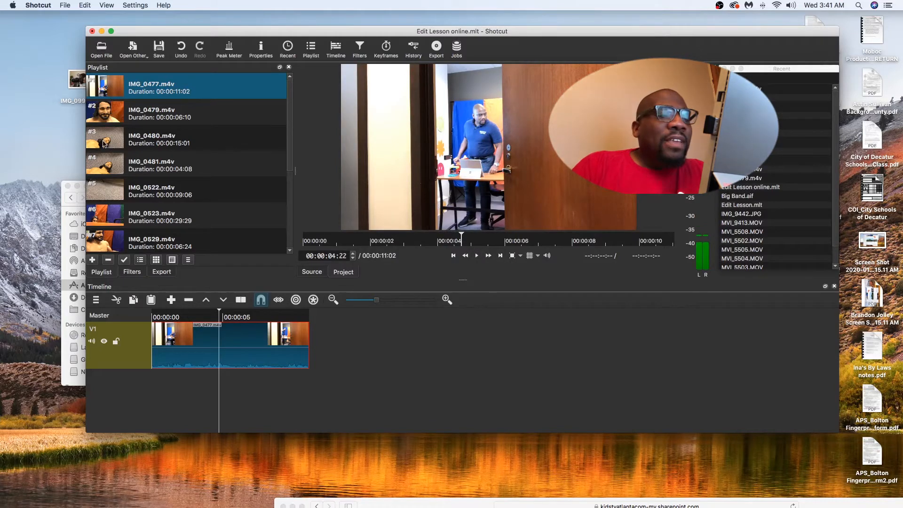
{"action": "double_click", "coordinate": [104, 141]}
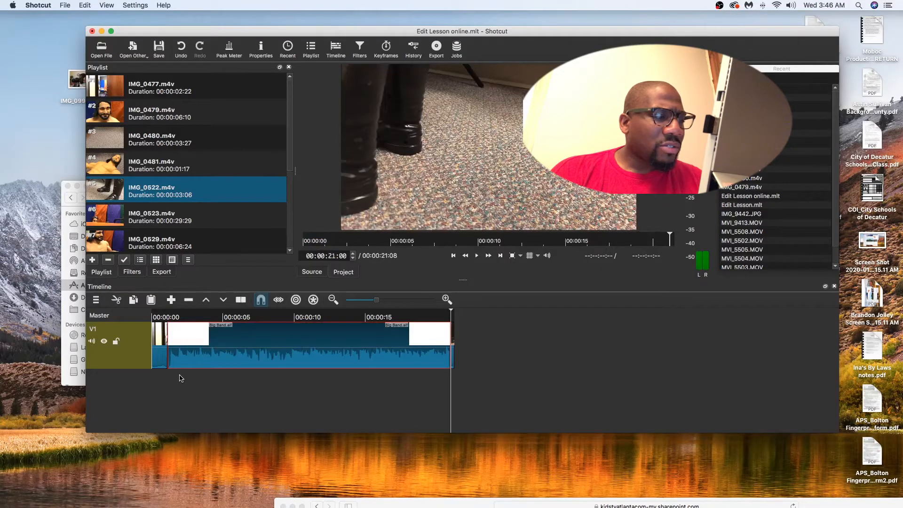
Undo placing the Big Band music over the V1 clips and add a separate audio track to the timeline
{"action": "key", "text": "super+z"}
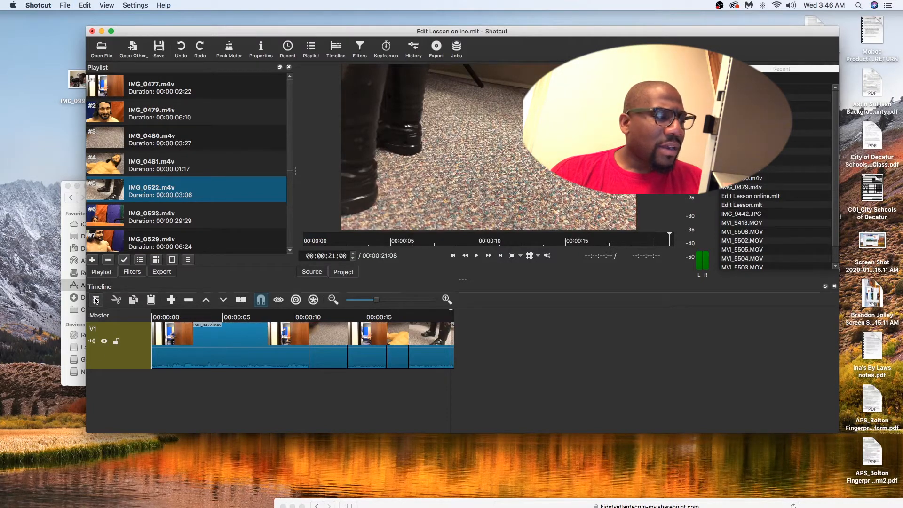
{"action": "left_click", "coordinate": [95, 300]}
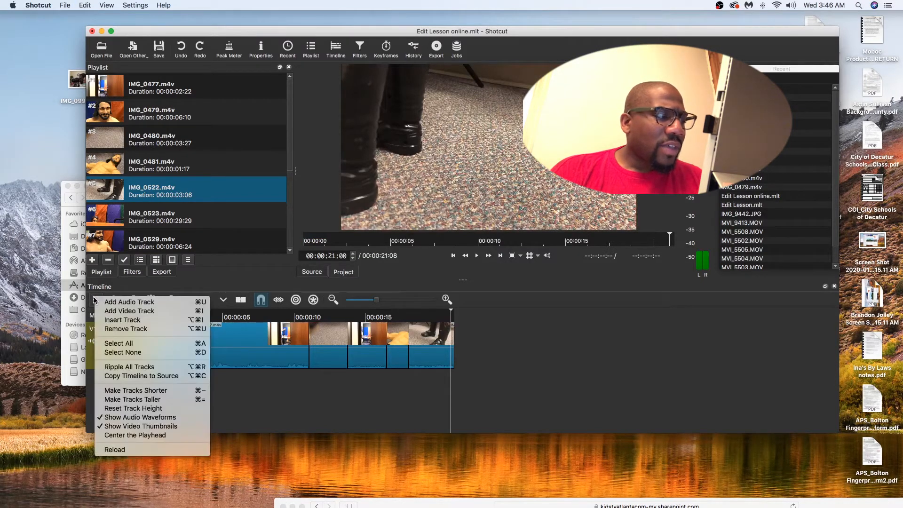
{"action": "left_click", "coordinate": [131, 302]}
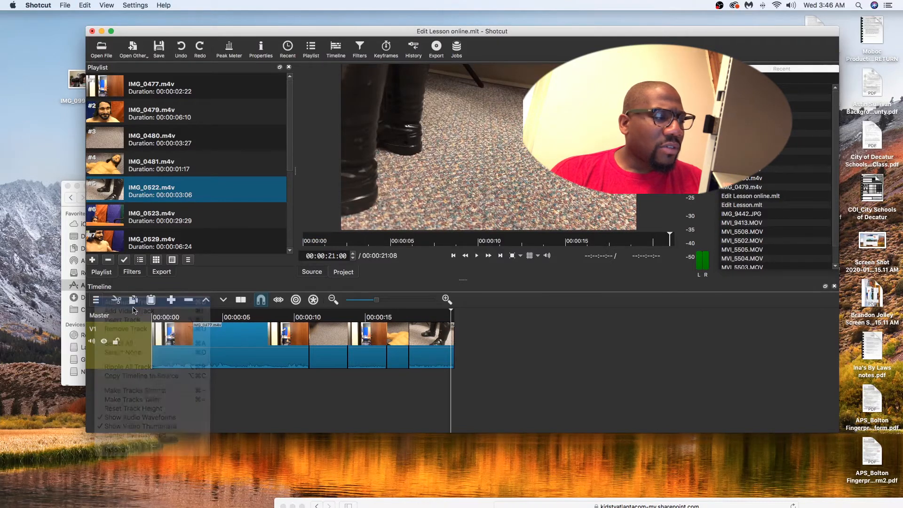
{"action": "left_click", "coordinate": [190, 407]}
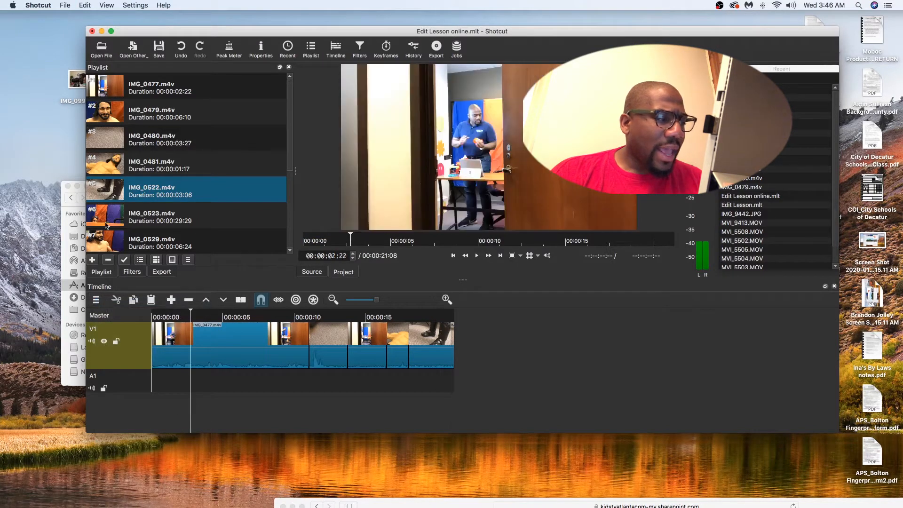
Open the Big Band audio file from the music bed instrumentals folder and trim its end to a duration of 00:00:30:18
{"action": "scroll", "coordinate": [200, 209], "scroll_direction": "down", "scroll_amount": 5}
{"action": "scroll", "coordinate": [197, 212], "scroll_direction": "up", "scroll_amount": 5}
{"action": "left_click", "coordinate": [198, 190]}
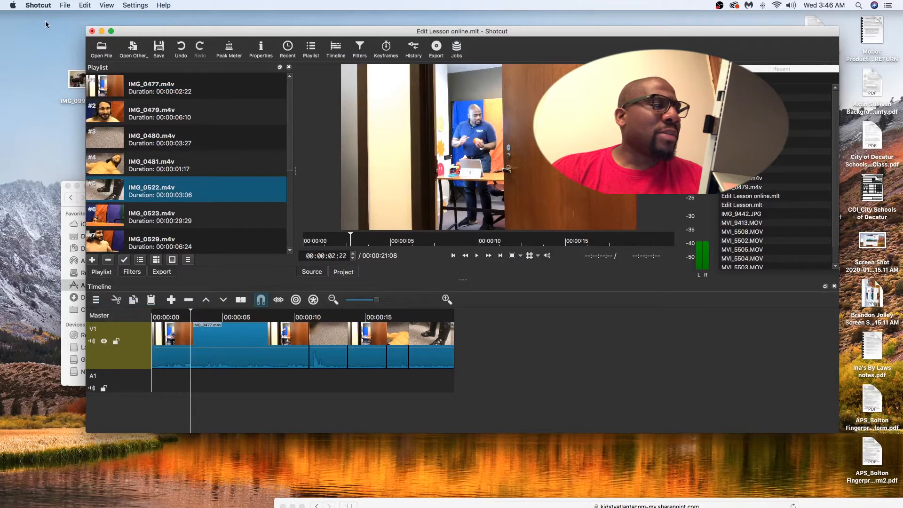
{"action": "left_click", "coordinate": [102, 49]}
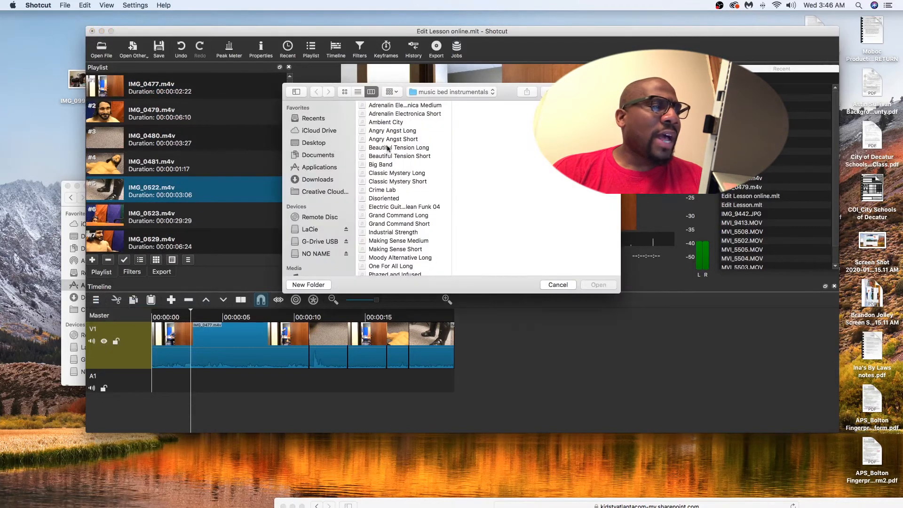
{"action": "left_click", "coordinate": [384, 165]}
{"action": "left_click", "coordinate": [596, 285]}
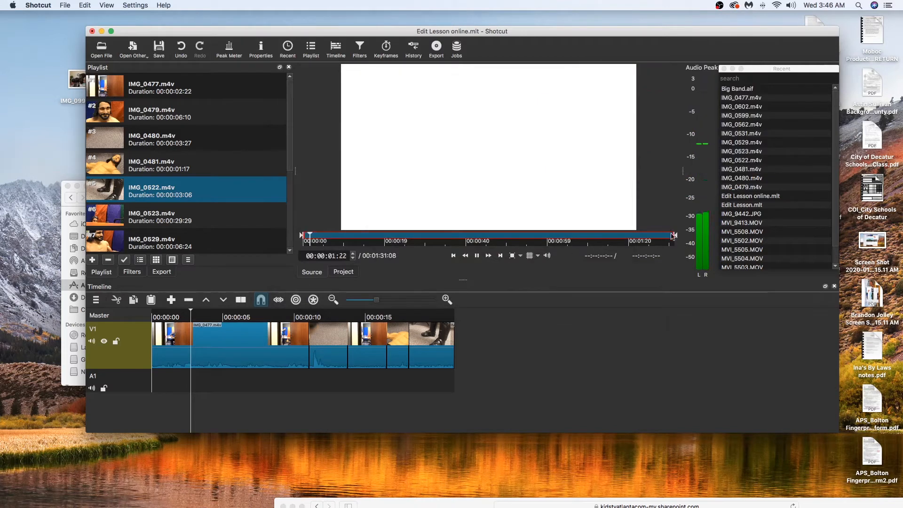
{"action": "left_click_drag", "start_coordinate": [674, 237], "coordinate": [429, 238]}
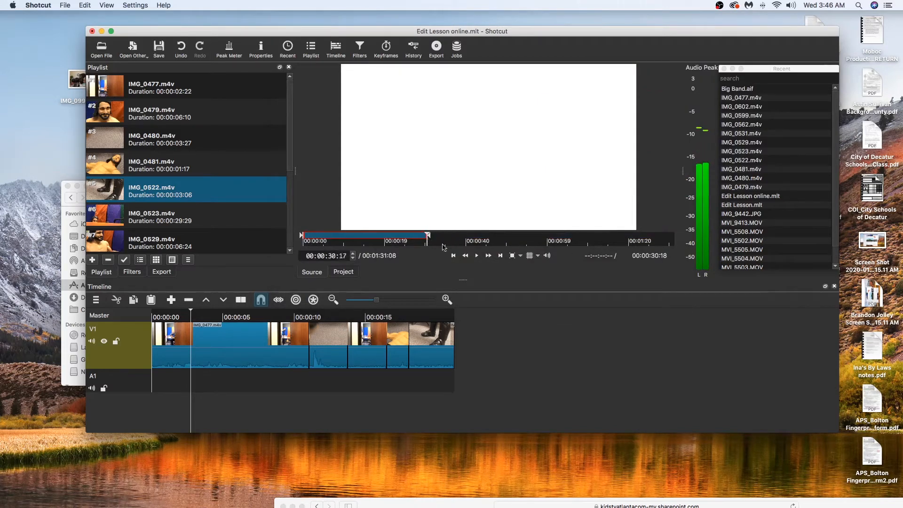
Place the trimmed Big Band music at the start of track A1 and shorten its end to match the last V1 clip
{"action": "left_click_drag", "start_coordinate": [432, 136], "coordinate": [153, 378]}
{"action": "left_click_drag", "start_coordinate": [587, 384], "coordinate": [450, 378]}
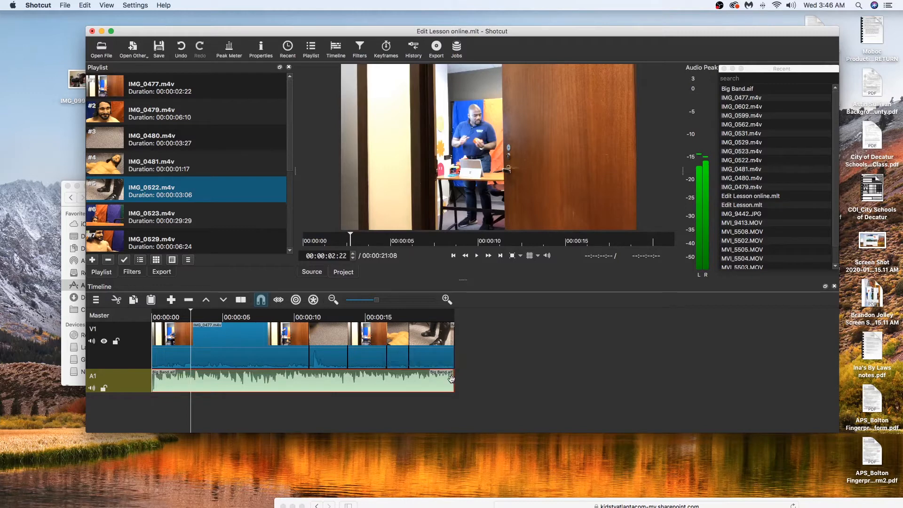
{"action": "left_click", "coordinate": [493, 378]}
{"action": "left_click_drag", "start_coordinate": [456, 311], "coordinate": [135, 356]}
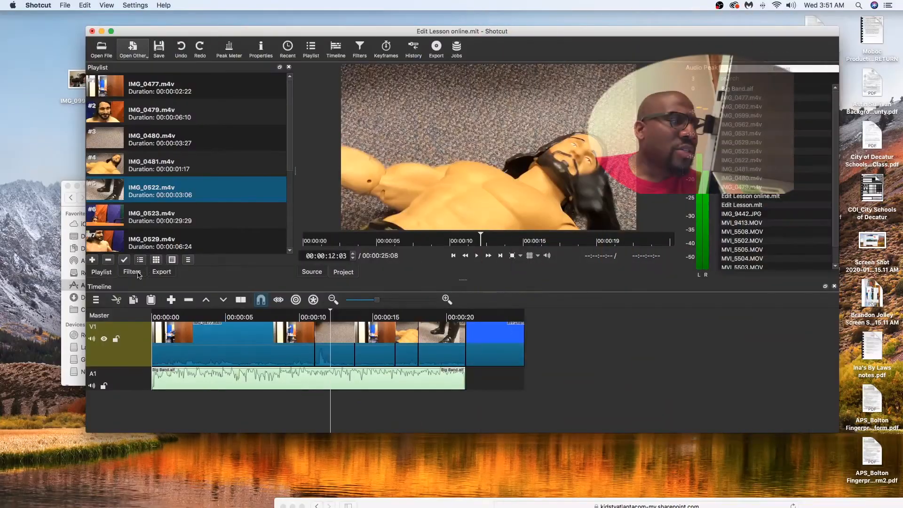
Add the Blur: Gaussian video filter to the IMG_0480.m4v clip on the timeline
{"action": "left_click", "coordinate": [132, 272]}
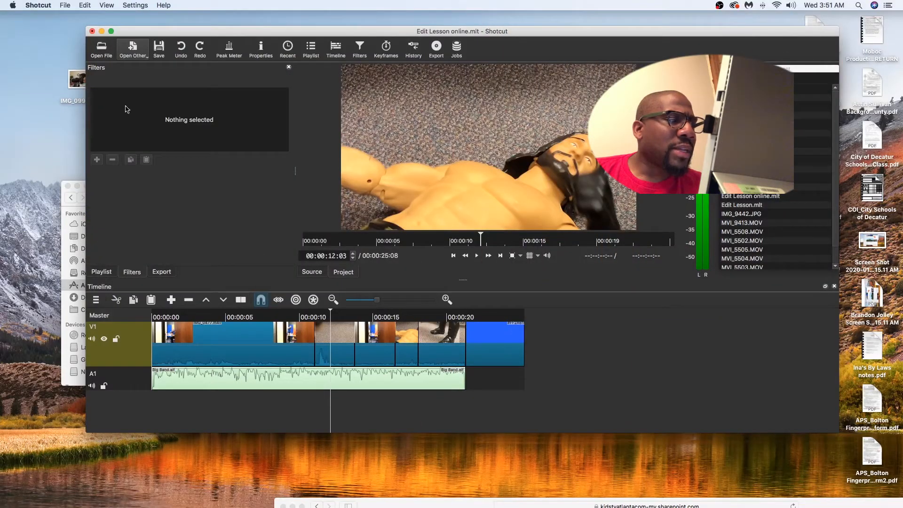
{"action": "left_click", "coordinate": [337, 342]}
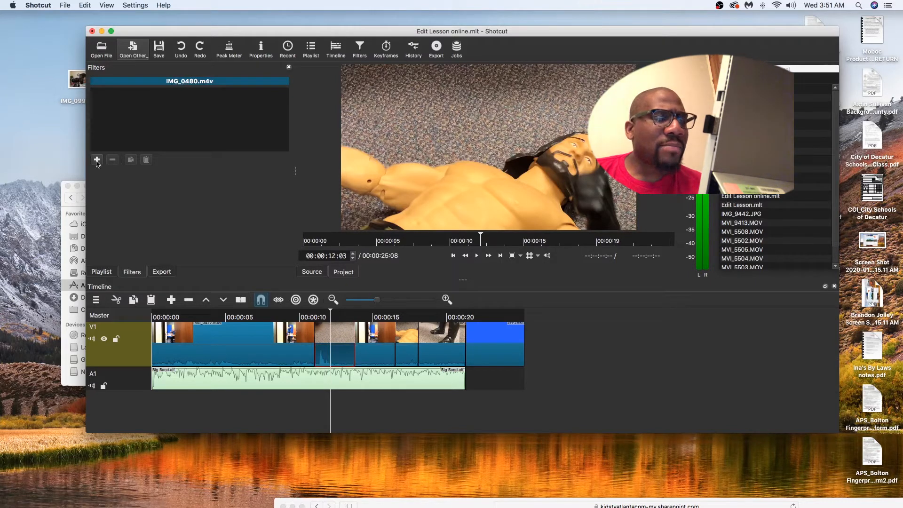
{"action": "left_click", "coordinate": [97, 161]}
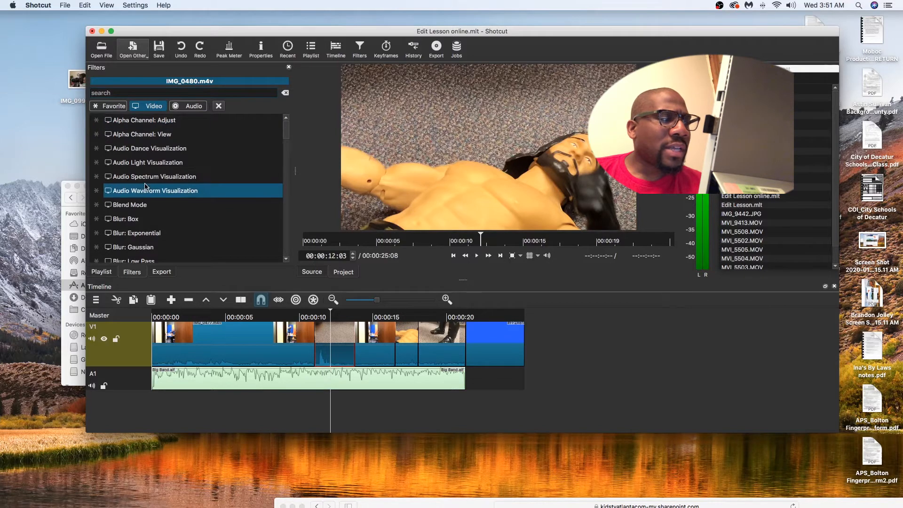
{"action": "scroll", "coordinate": [145, 185], "scroll_direction": "down", "scroll_amount": 2}
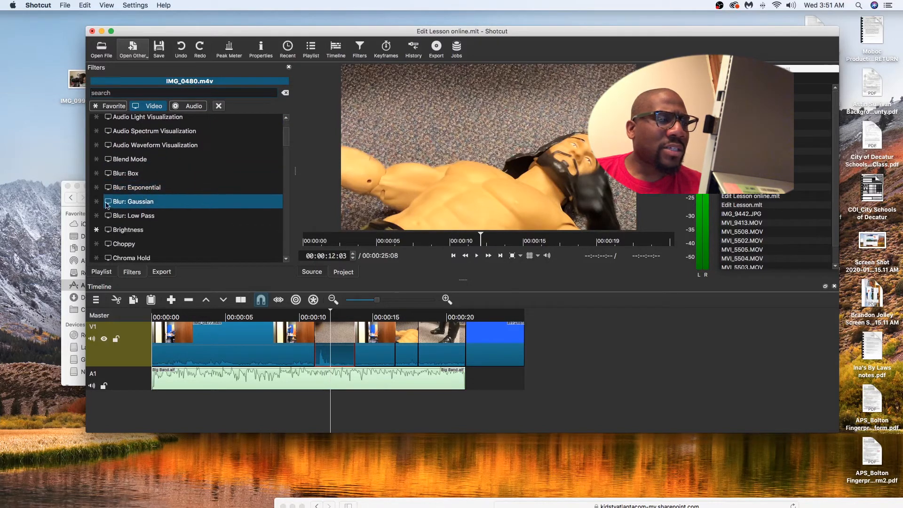
{"action": "left_click", "coordinate": [138, 203]}
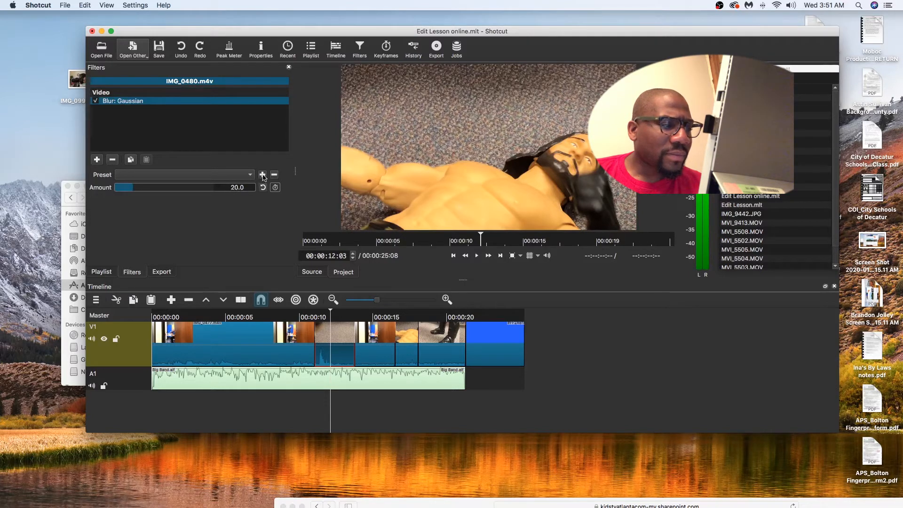
Set the Gaussian blur amount on IMG_0480.m4v to 68.7, without saving a preset
{"action": "left_click", "coordinate": [263, 175]}
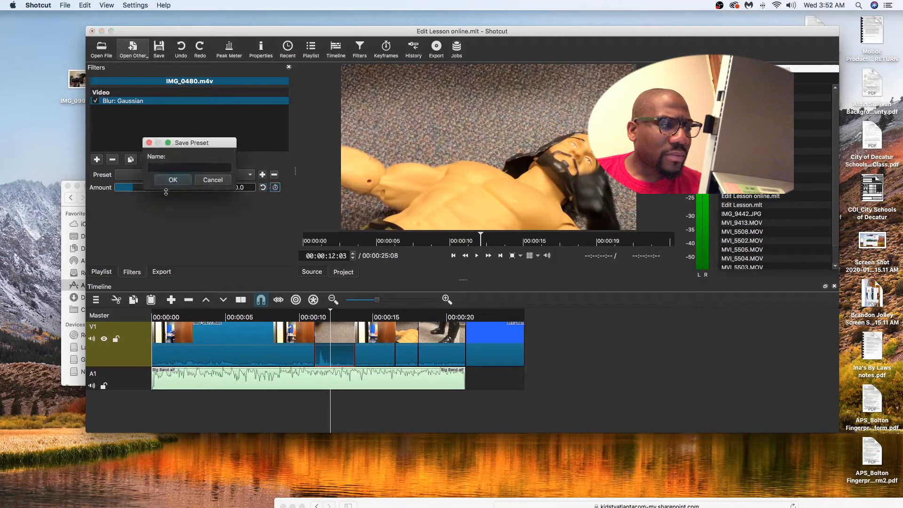
{"action": "left_click", "coordinate": [198, 182]}
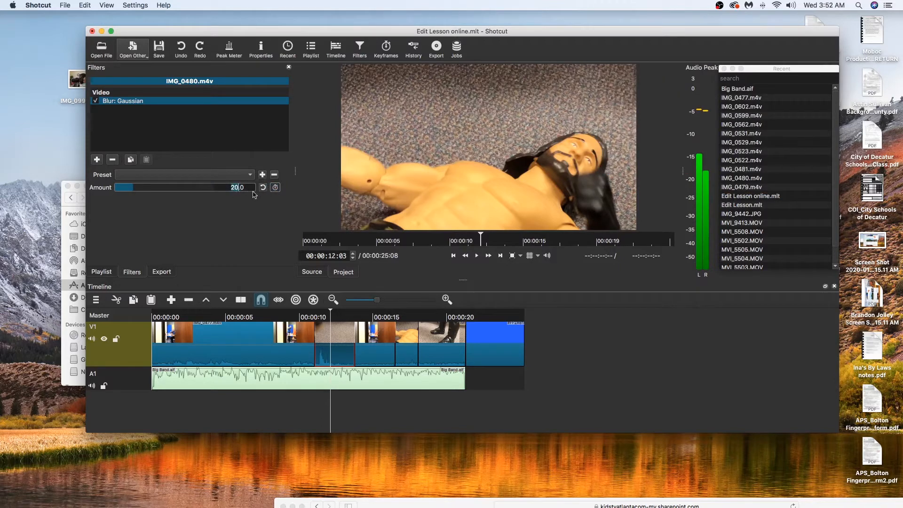
{"action": "left_click_drag", "start_coordinate": [134, 189], "coordinate": [145, 188]}
{"action": "mouse_move", "coordinate": [158, 188]}
{"action": "left_mouse_down"}
{"action": "mouse_move", "coordinate": [135, 189]}
{"action": "mouse_move", "coordinate": [172, 188]}
{"action": "left_mouse_up"}
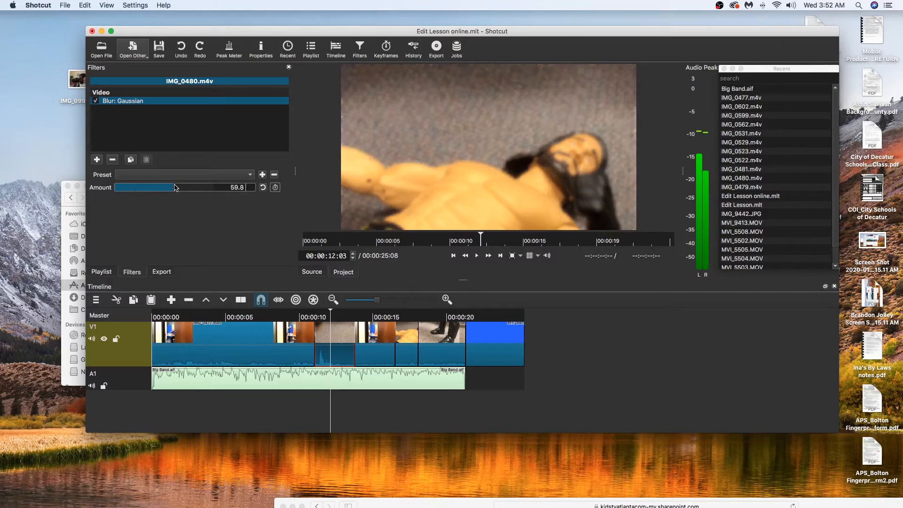
{"action": "left_click_drag", "start_coordinate": [179, 187], "coordinate": [183, 188]}
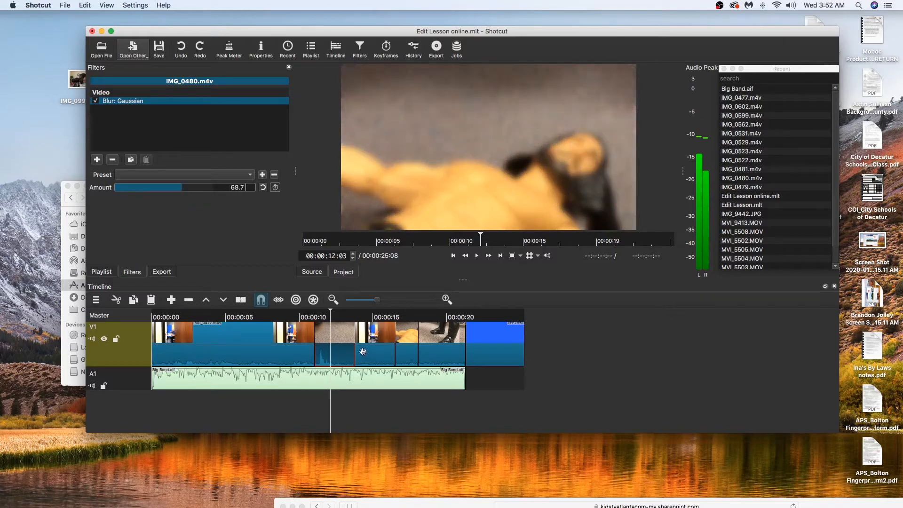
{"action": "left_click_drag", "start_coordinate": [332, 310], "coordinate": [330, 310]}
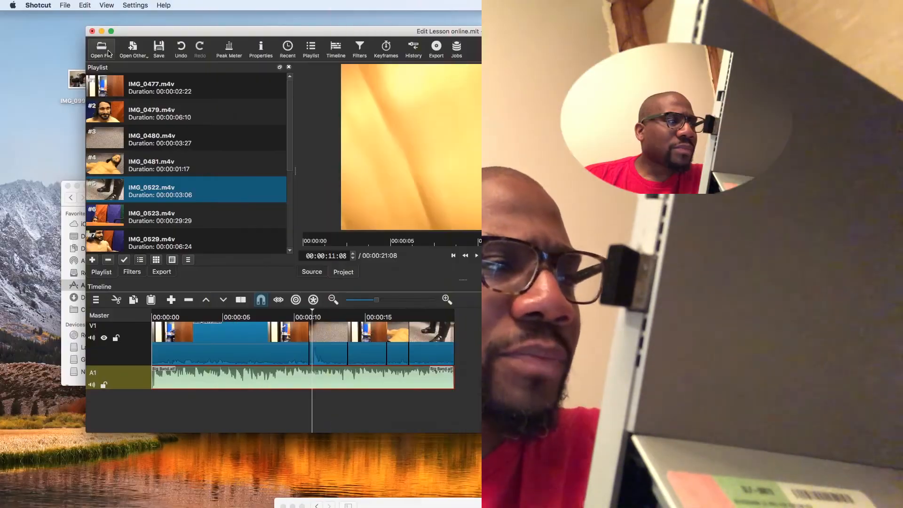
Create a text clip reading "Title" with the blue background color #FF2A61FF
{"action": "left_click", "coordinate": [145, 58]}
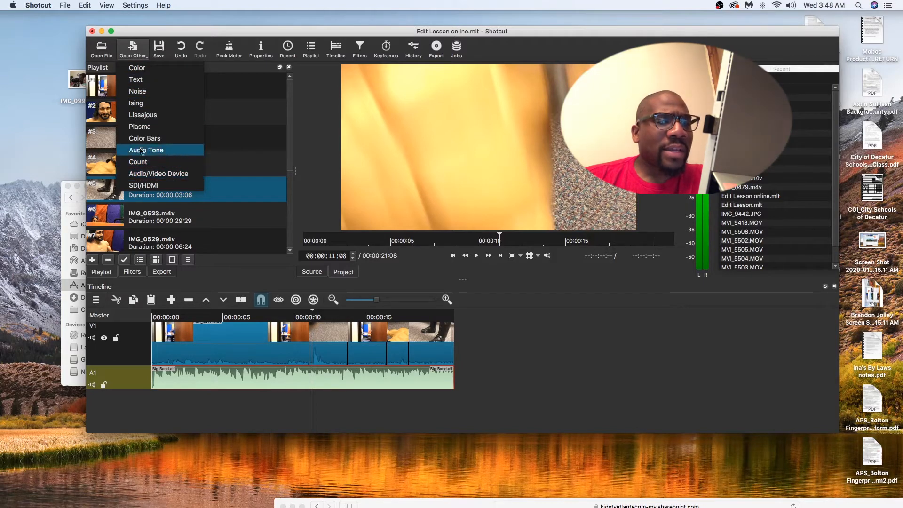
{"action": "left_click", "coordinate": [136, 83]}
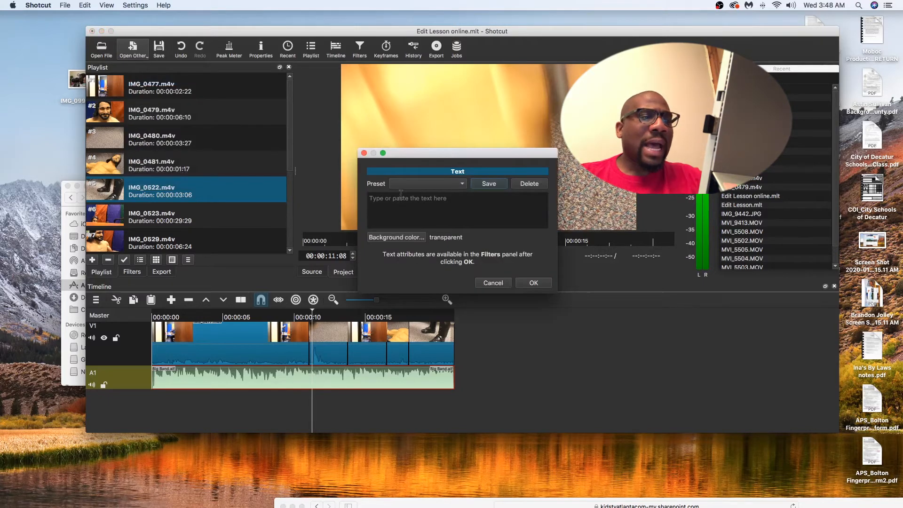
{"action": "type", "text": "Title"}
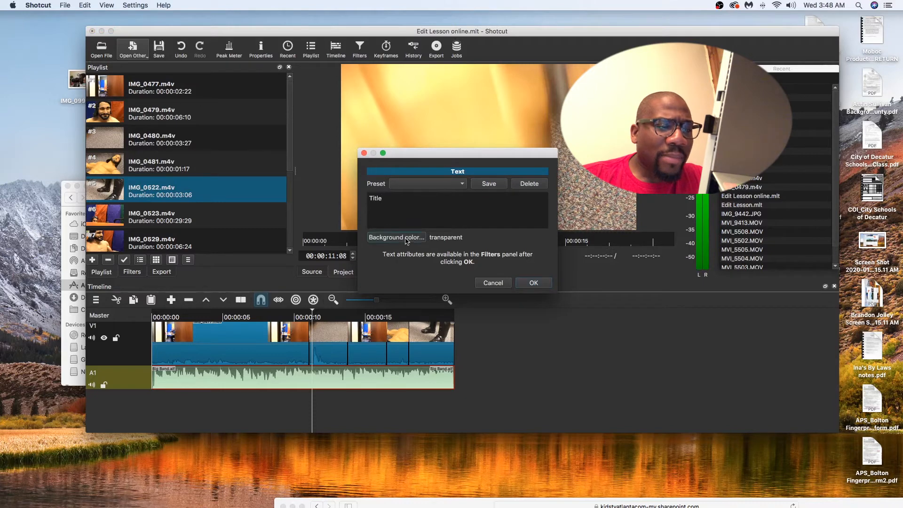
{"action": "left_click", "coordinate": [408, 242]}
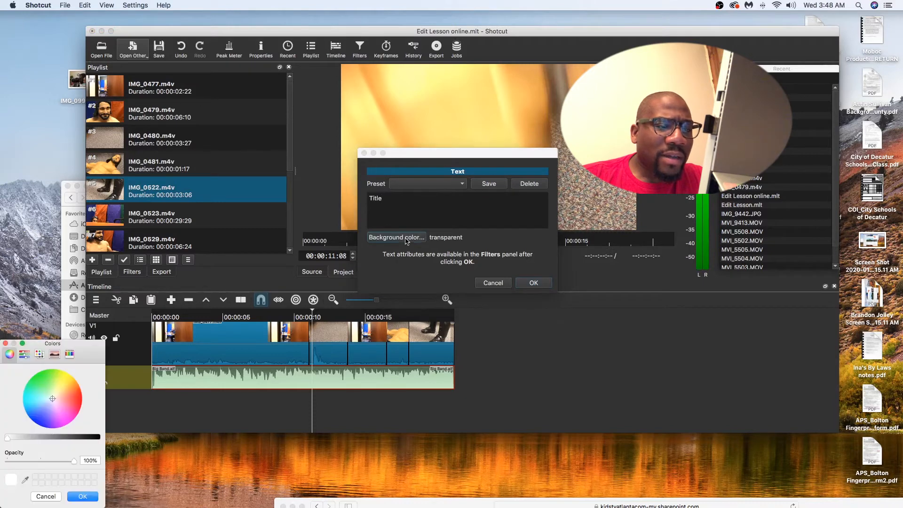
{"action": "left_click", "coordinate": [43, 419]}
{"action": "left_click", "coordinate": [36, 410]}
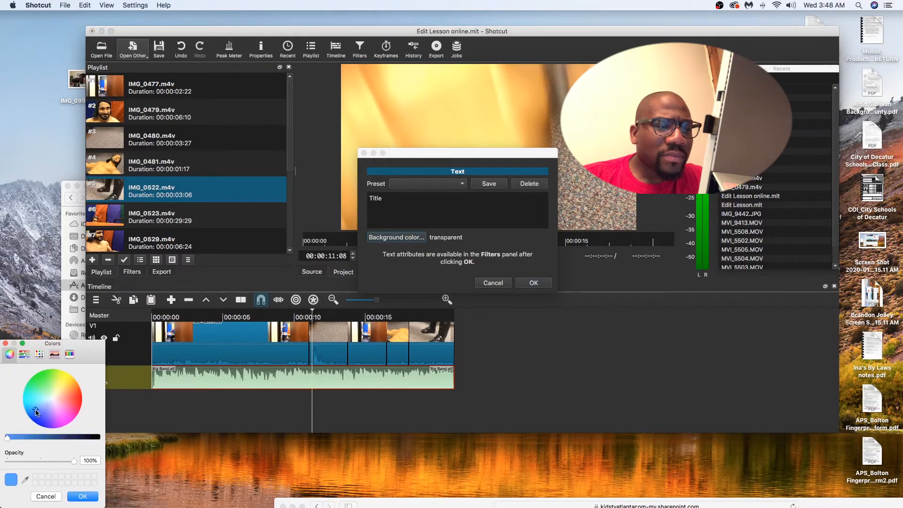
{"action": "left_click", "coordinate": [34, 413]}
{"action": "left_click", "coordinate": [76, 500]}
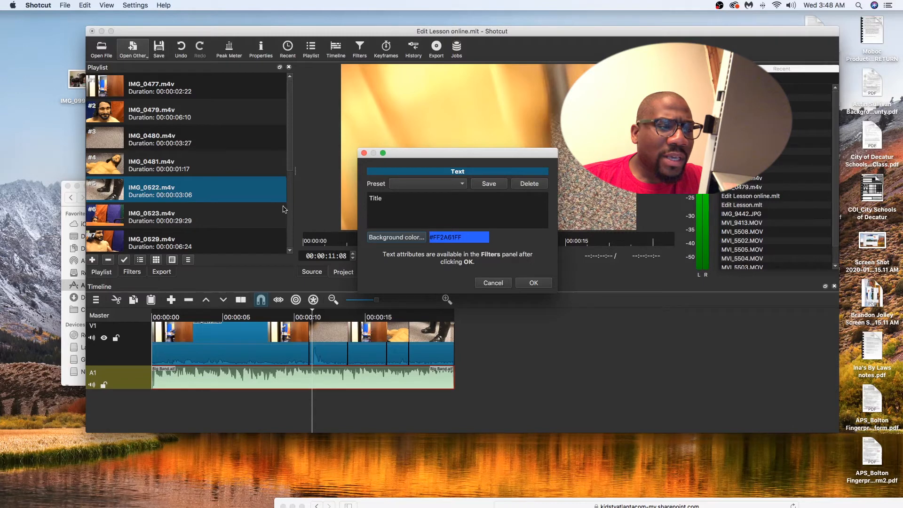
{"action": "left_click", "coordinate": [534, 283]}
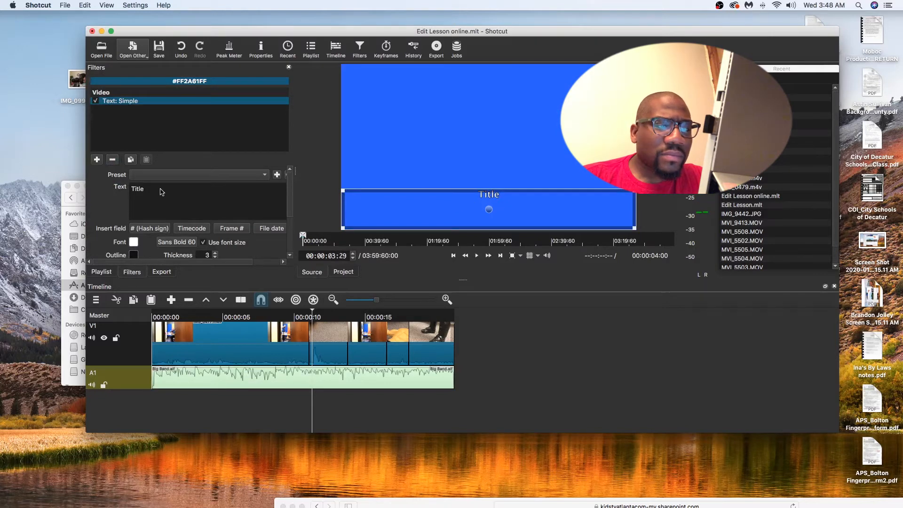
Replace the title clip's text with "Lesson Edit" and place the clip after the last clip on V1
{"action": "key", "text": "BackSpace"}
{"action": "key", "text": "BackSpace"}
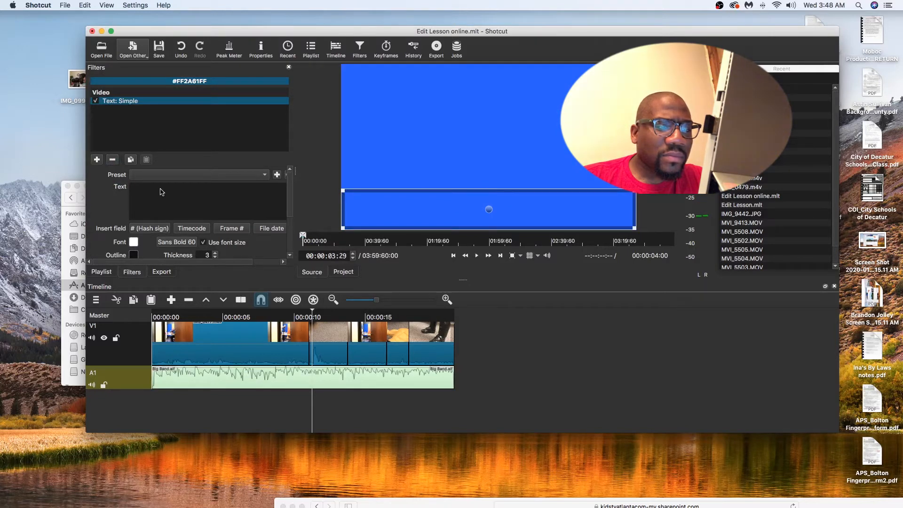
{"action": "type", "text": "on"}
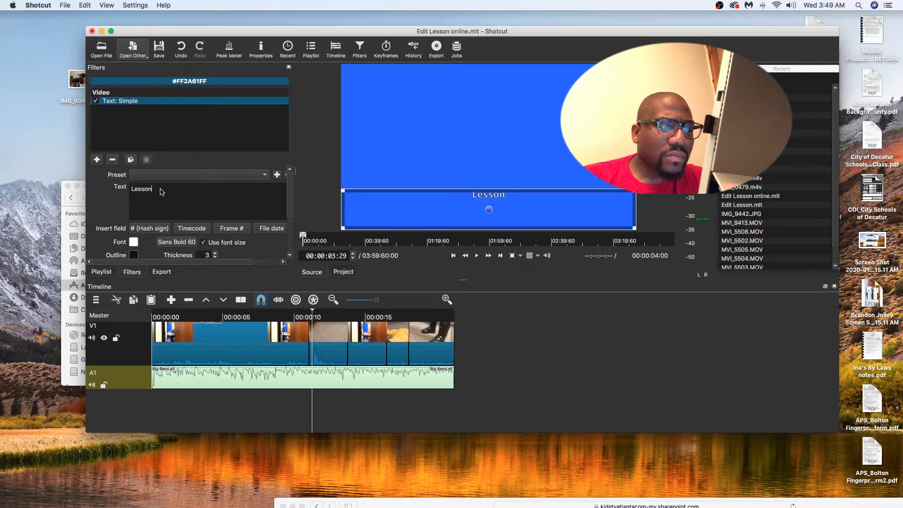
{"action": "type", "text": " Edit"}
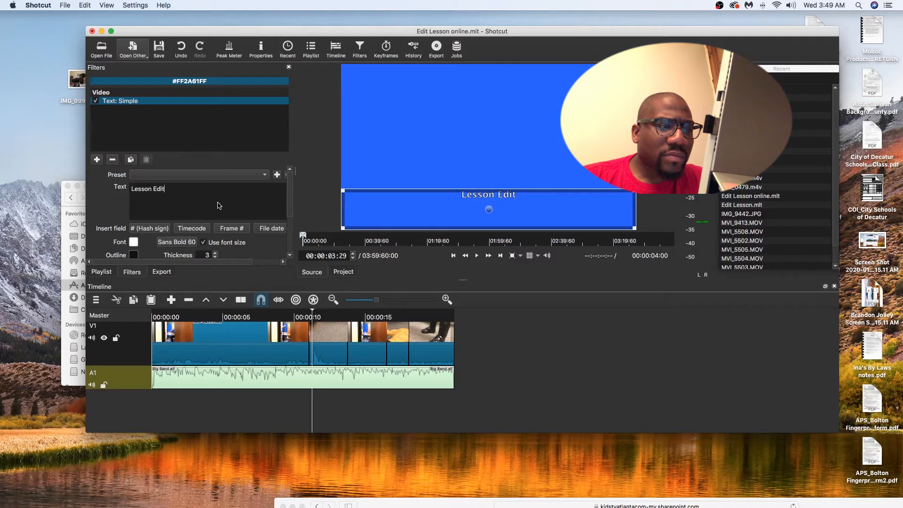
{"action": "left_click_drag", "start_coordinate": [432, 205], "coordinate": [457, 343]}
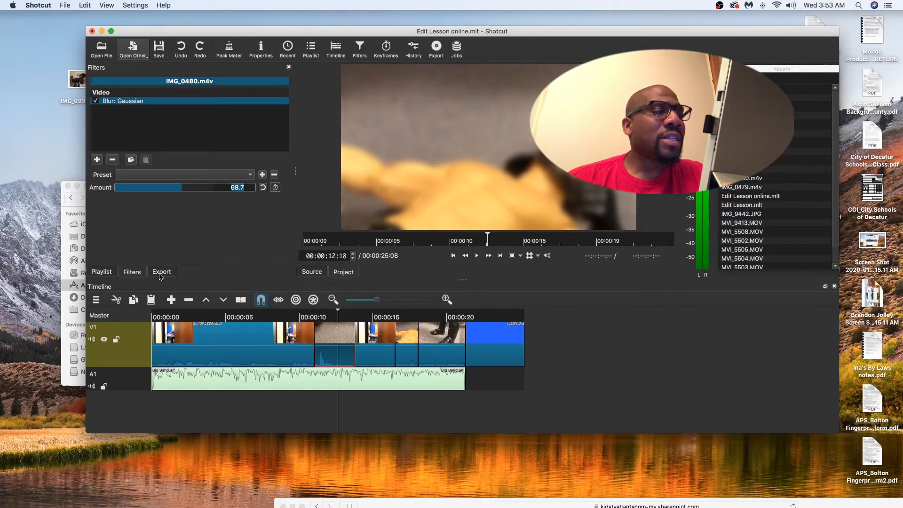
Choose the H.264 Main Profile preset for exporting the timeline and start the file export
{"action": "left_click", "coordinate": [163, 273]}
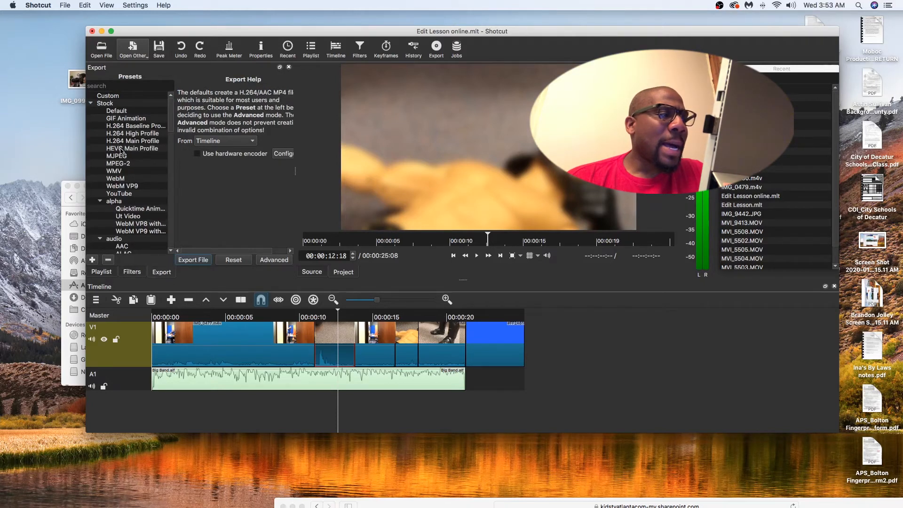
{"action": "scroll", "coordinate": [170, 125], "scroll_direction": "down", "scroll_amount": 6}
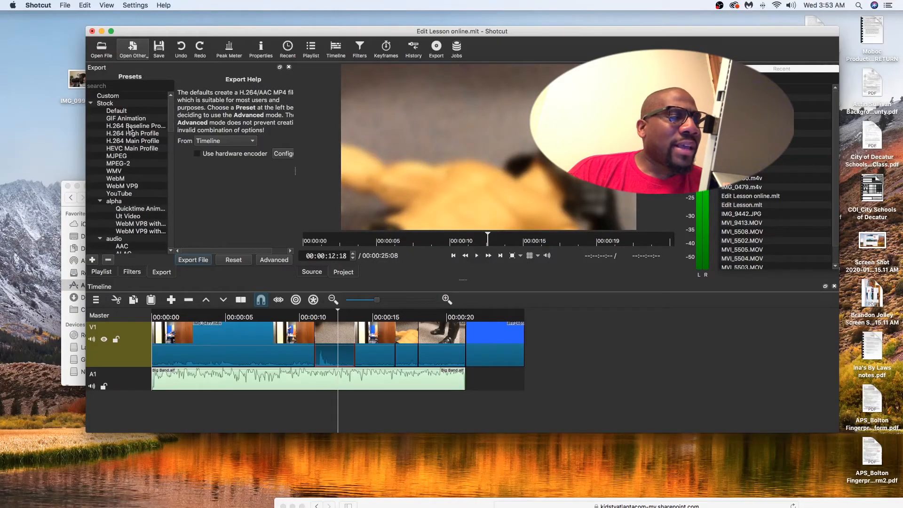
{"action": "left_click", "coordinate": [128, 142]}
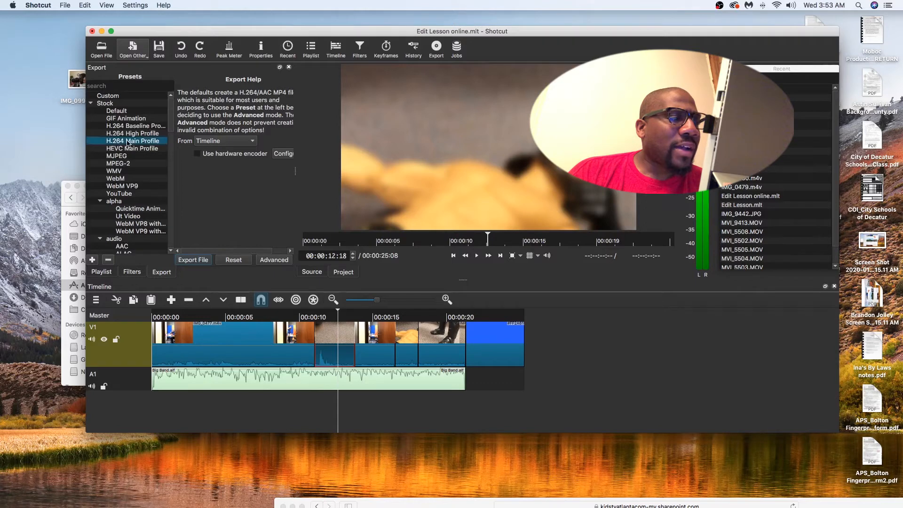
{"action": "left_click", "coordinate": [191, 260]}
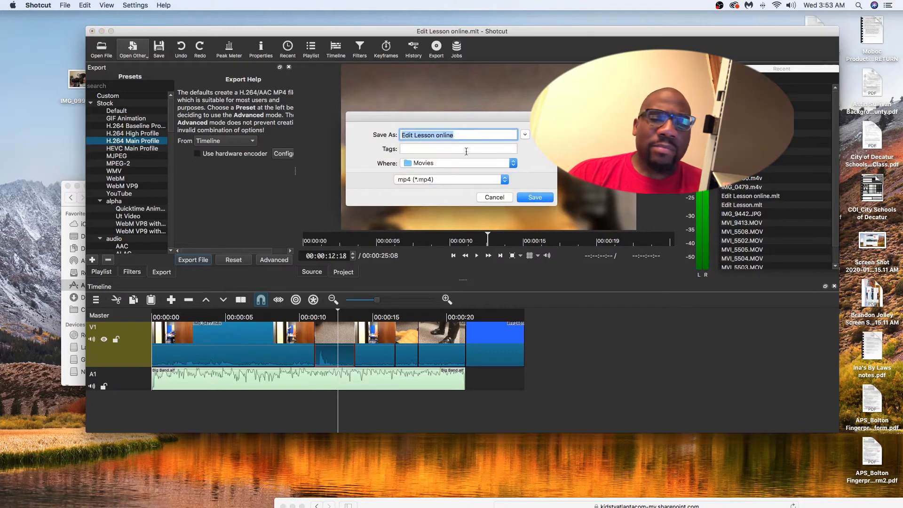
Set the export destination to the Documents folder and name the file "Edit Toy Lesson"
{"action": "left_click", "coordinate": [513, 165]}
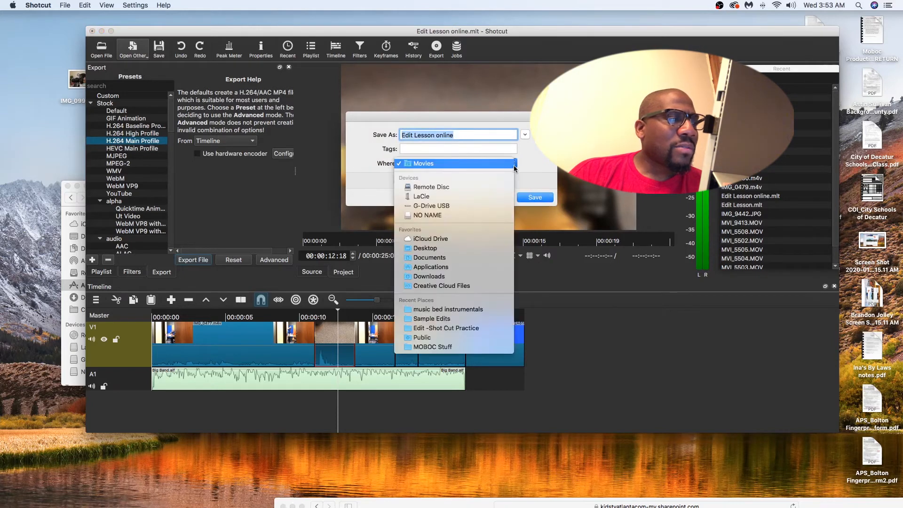
{"action": "left_click", "coordinate": [436, 258]}
{"action": "triple_click", "coordinate": [454, 135]}
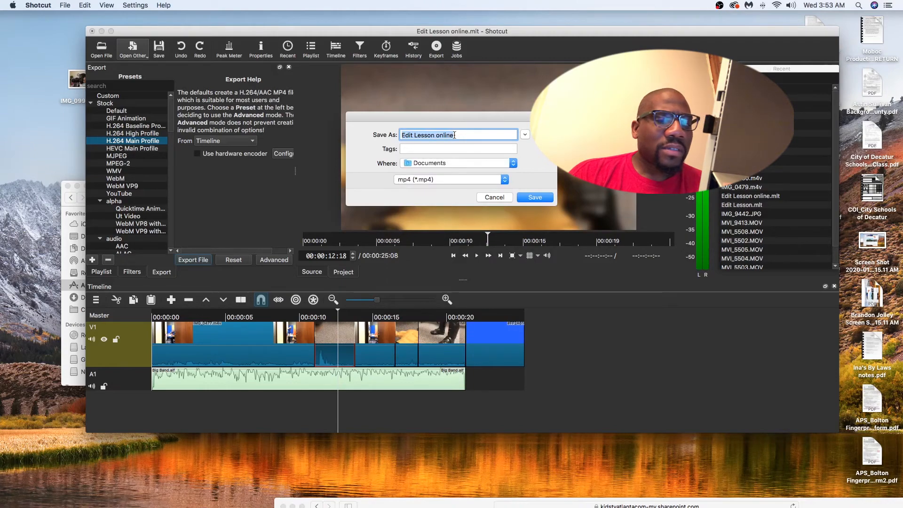
{"action": "type", "text": "Edit"}
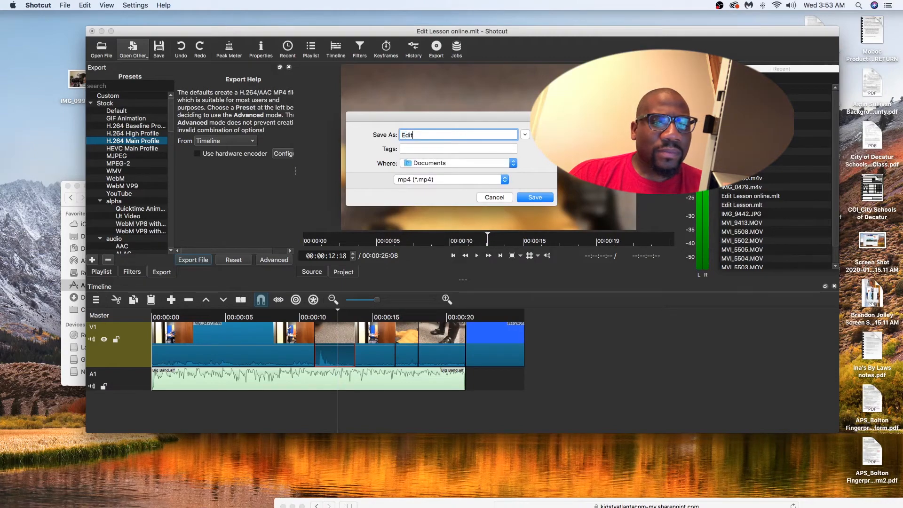
{"action": "type", "text": " Toy Lesson"}
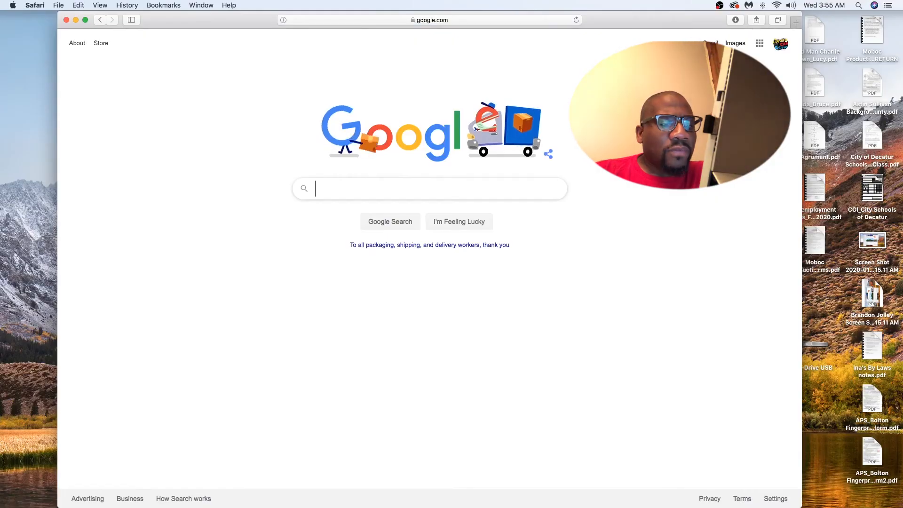
Switch to Safari, search Google for "obs" and open the Open Broadcaster Software website
{"action": "type", "text": "obs"}
{"action": "key", "text": "Return"}
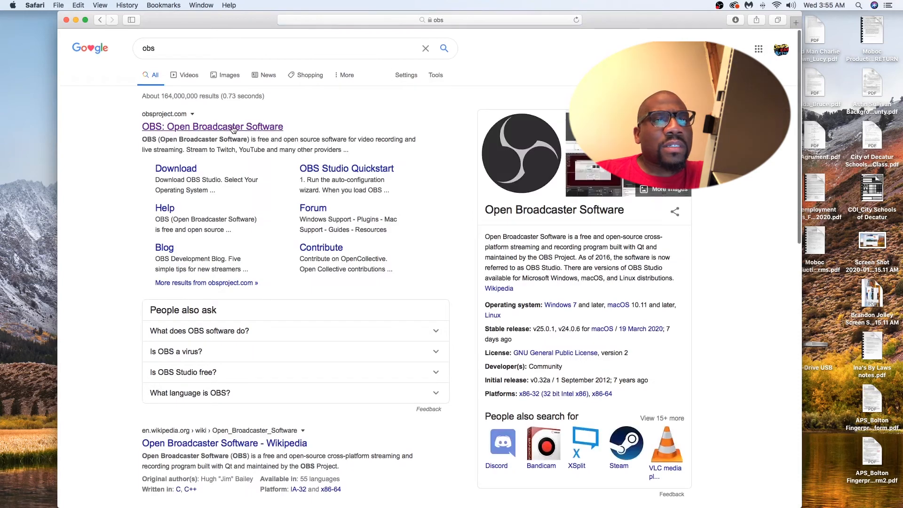
{"action": "left_click", "coordinate": [202, 130]}
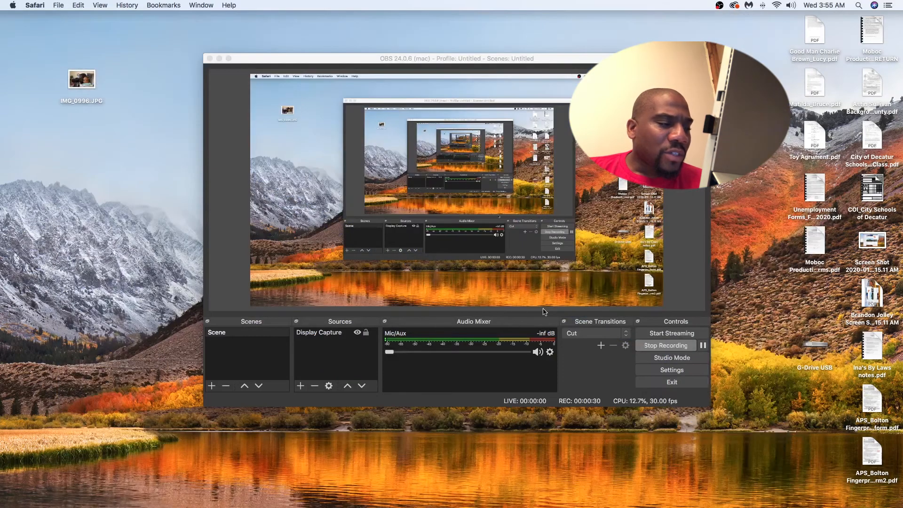
Switch to OBS and open the list of source types that can be added to the scene
{"action": "mouse_move", "coordinate": [616, 506]}
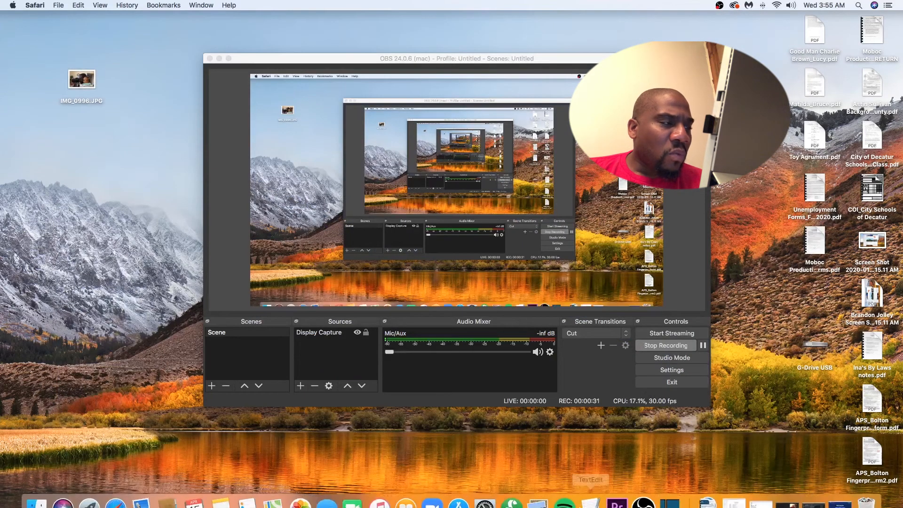
{"action": "left_click", "coordinate": [643, 491]}
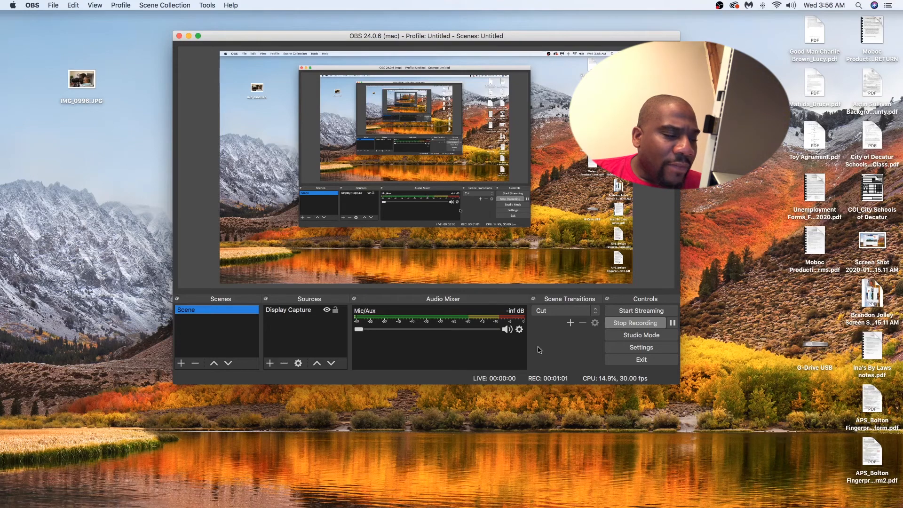
{"action": "left_click", "coordinate": [283, 311]}
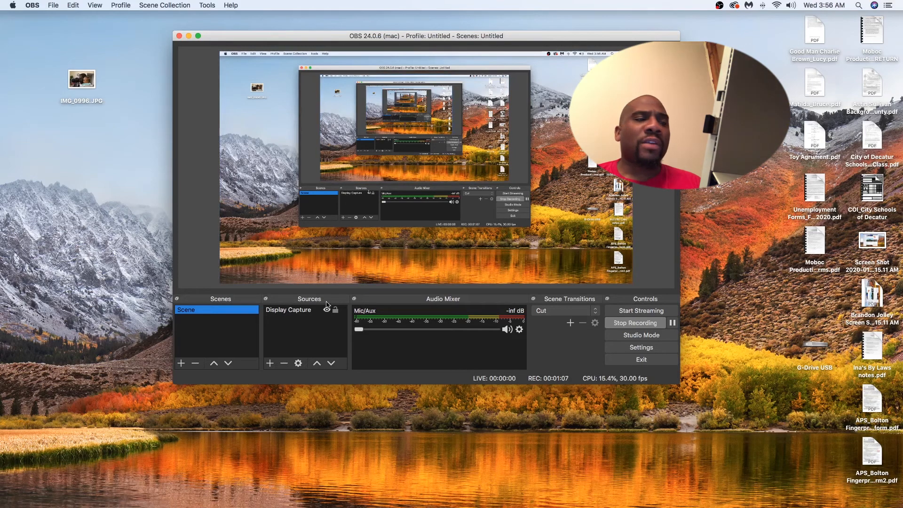
{"action": "left_click", "coordinate": [270, 363]}
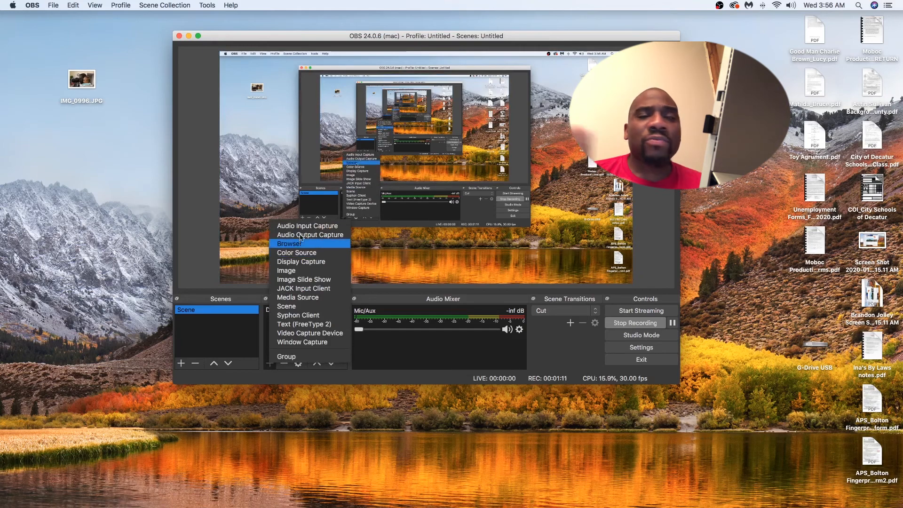